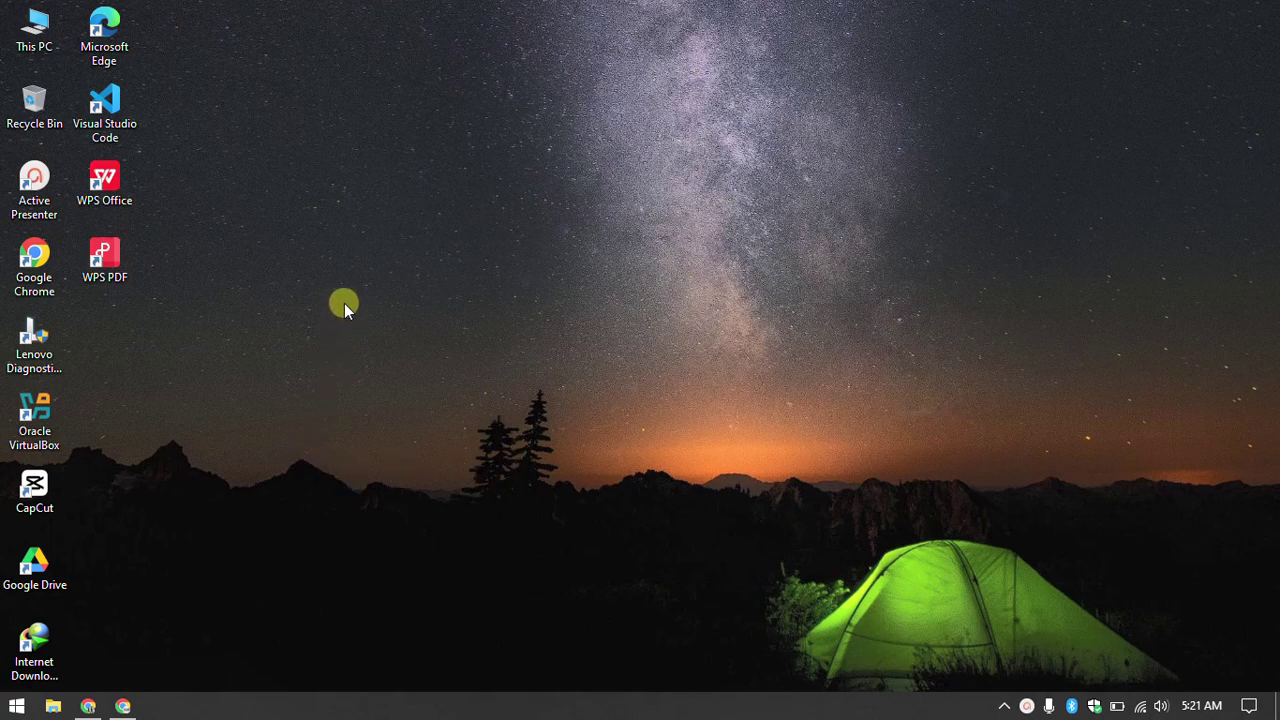
Open Windows Settings and go to the About page of the System category
left_click(14, 705)
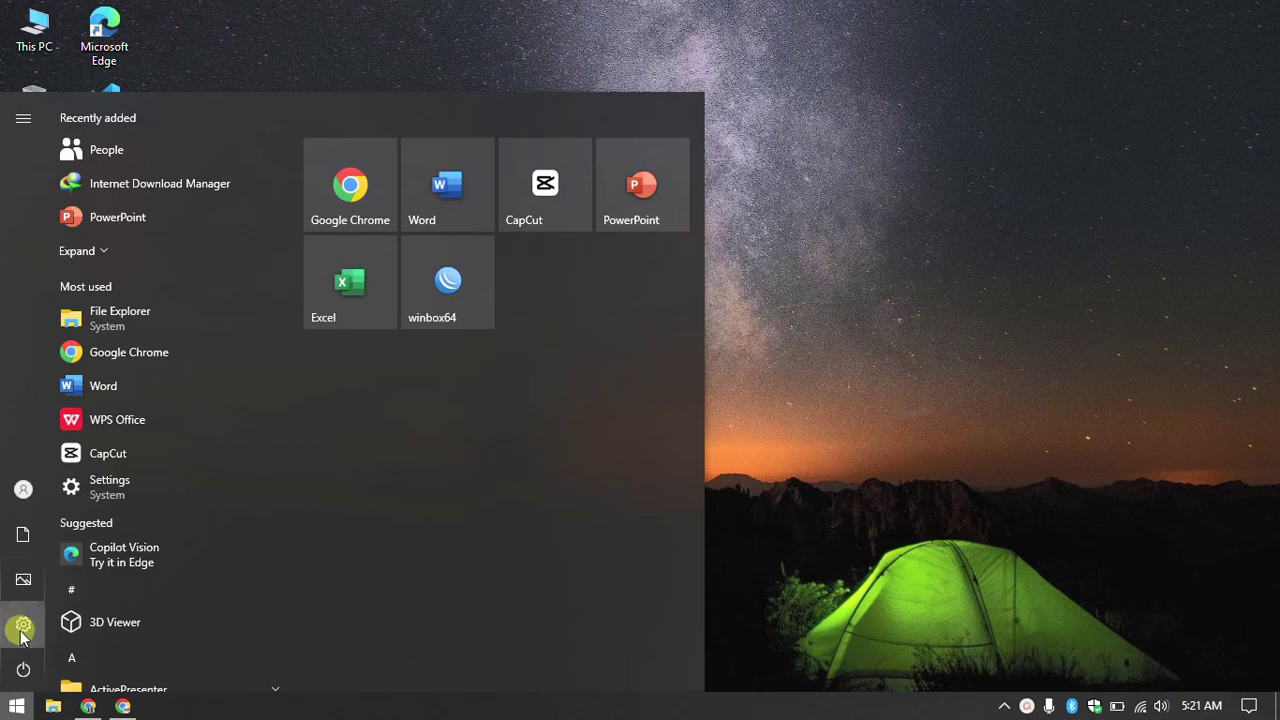
left_click(92, 622)
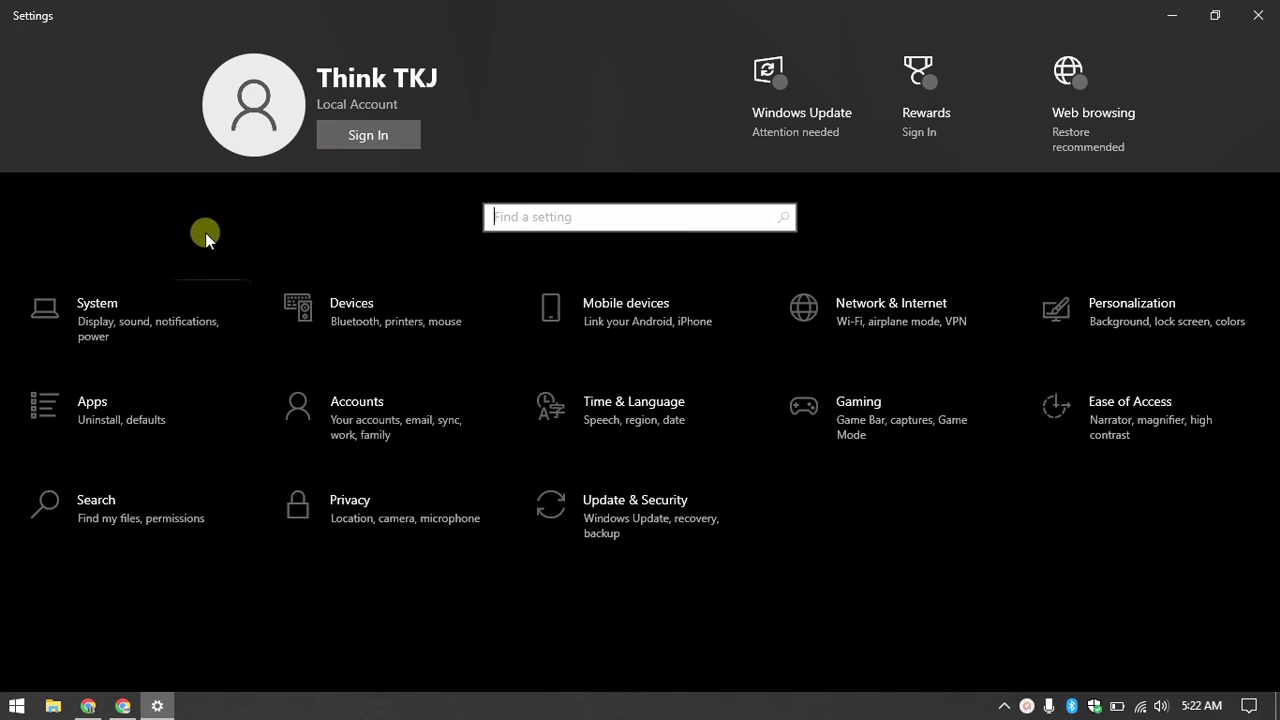
left_click(155, 333)
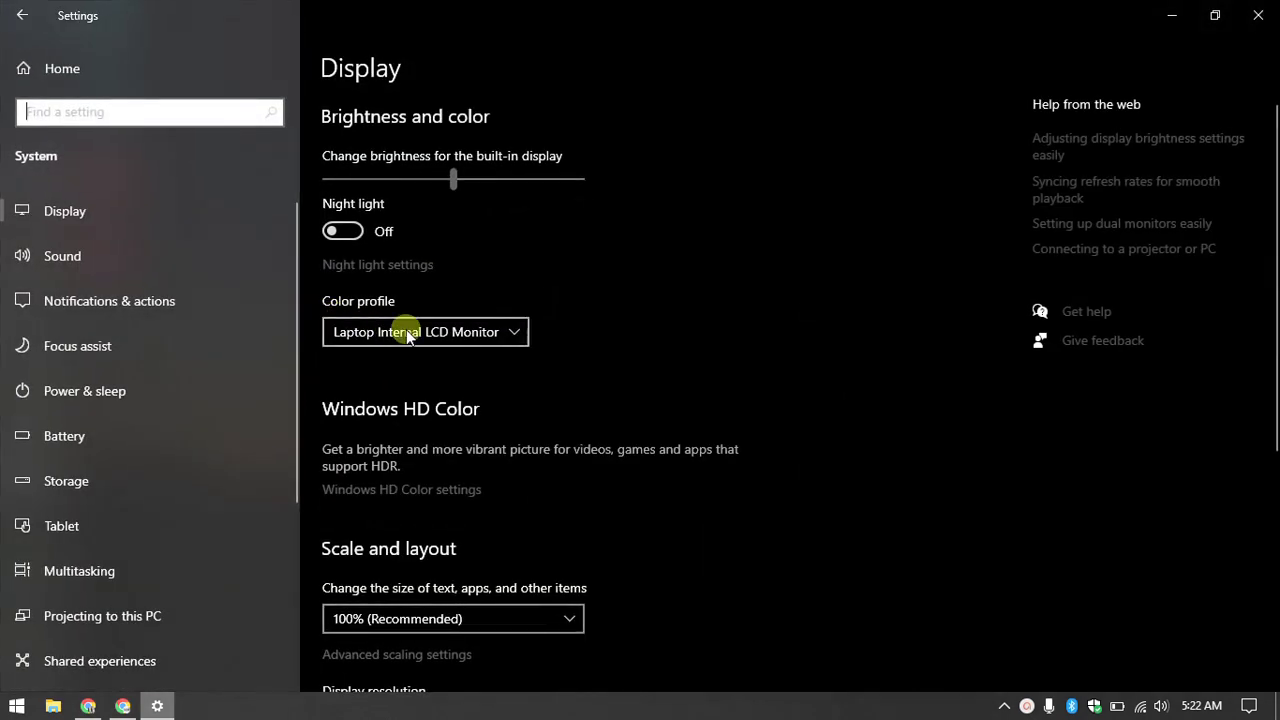
scroll(607, 438, "down", 5)
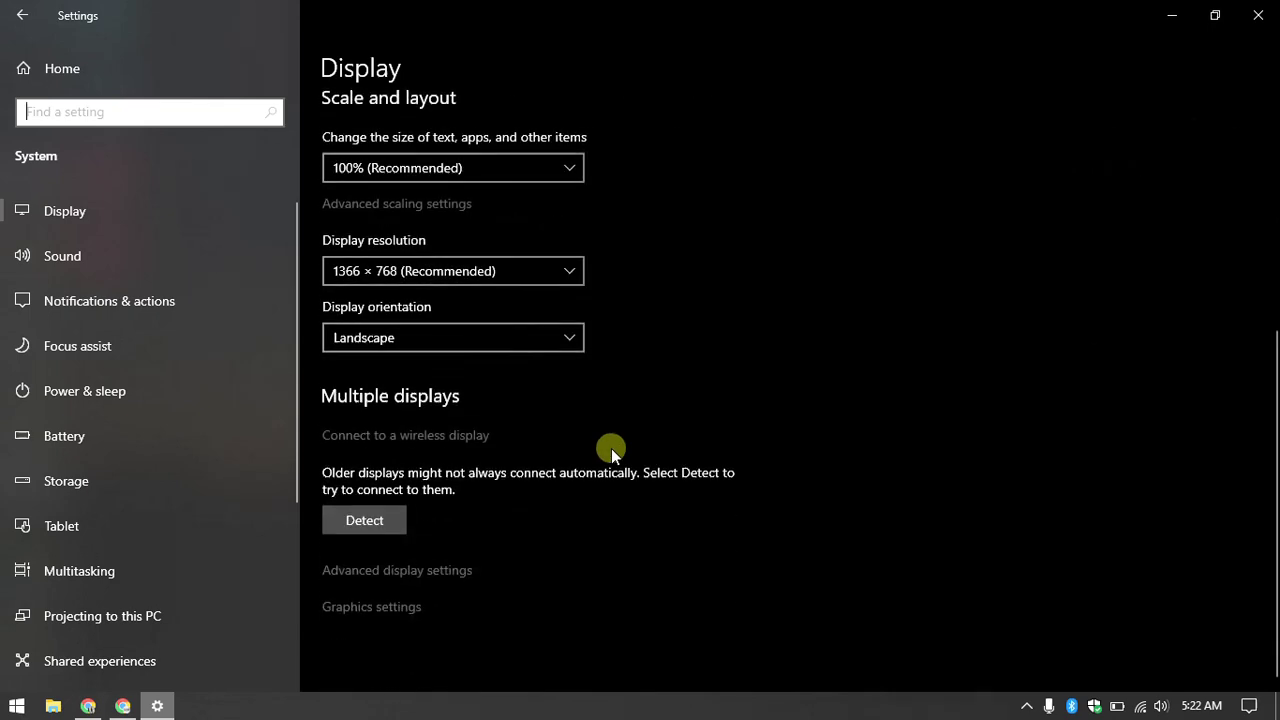
scroll(611, 448, "up", 5)
scroll(157, 414, "down", 3)
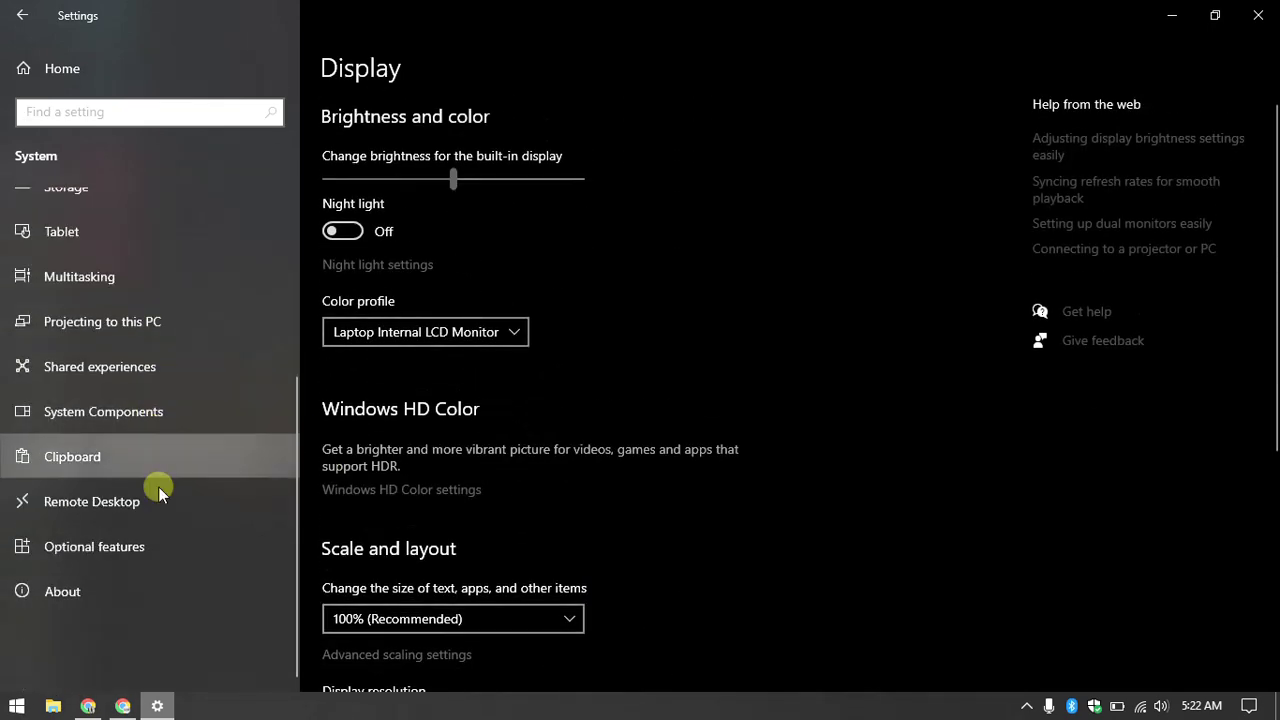
left_click(116, 595)
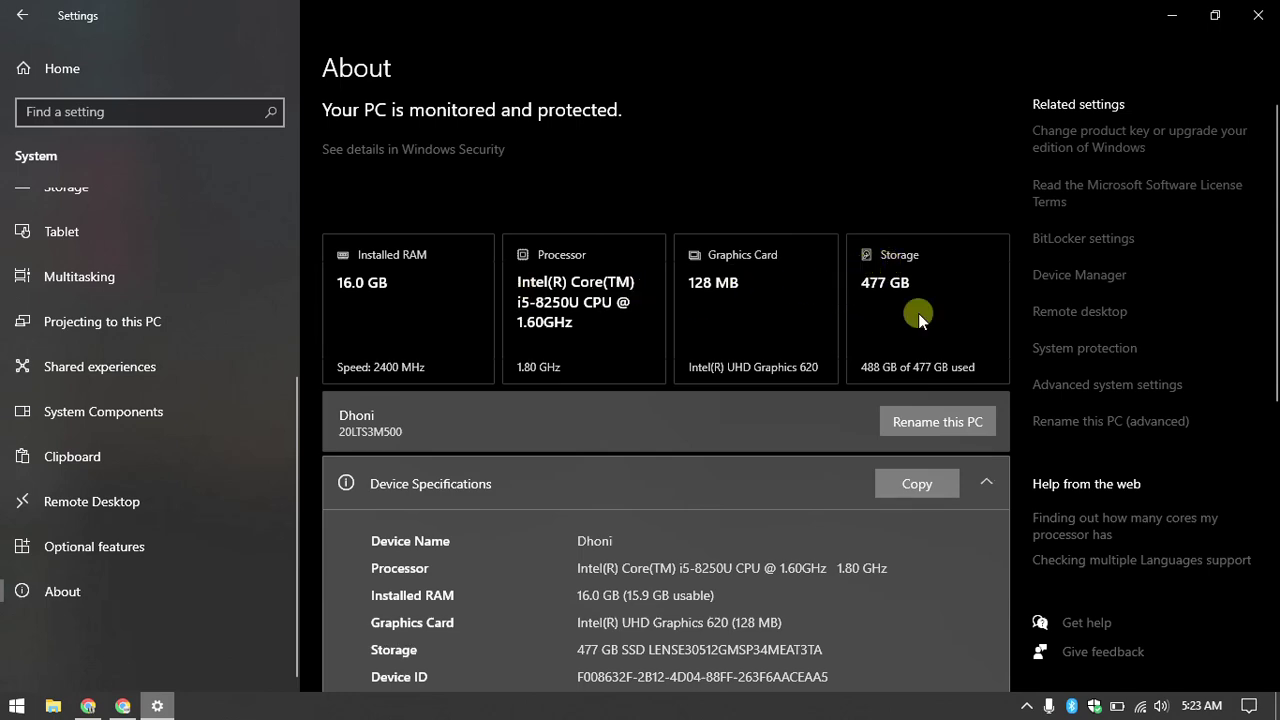
Examine the device specifications and Windows specifications on the About page
scroll(587, 326, "down", 3)
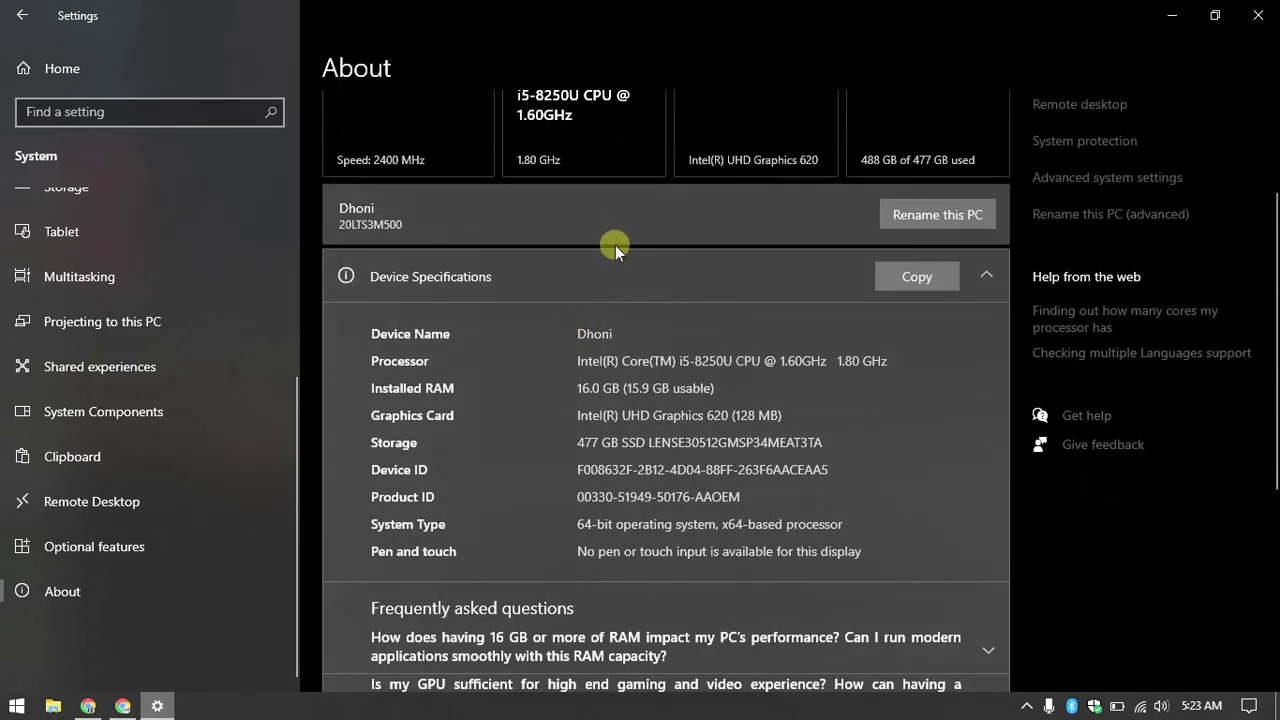
scroll(607, 254, "down", 2)
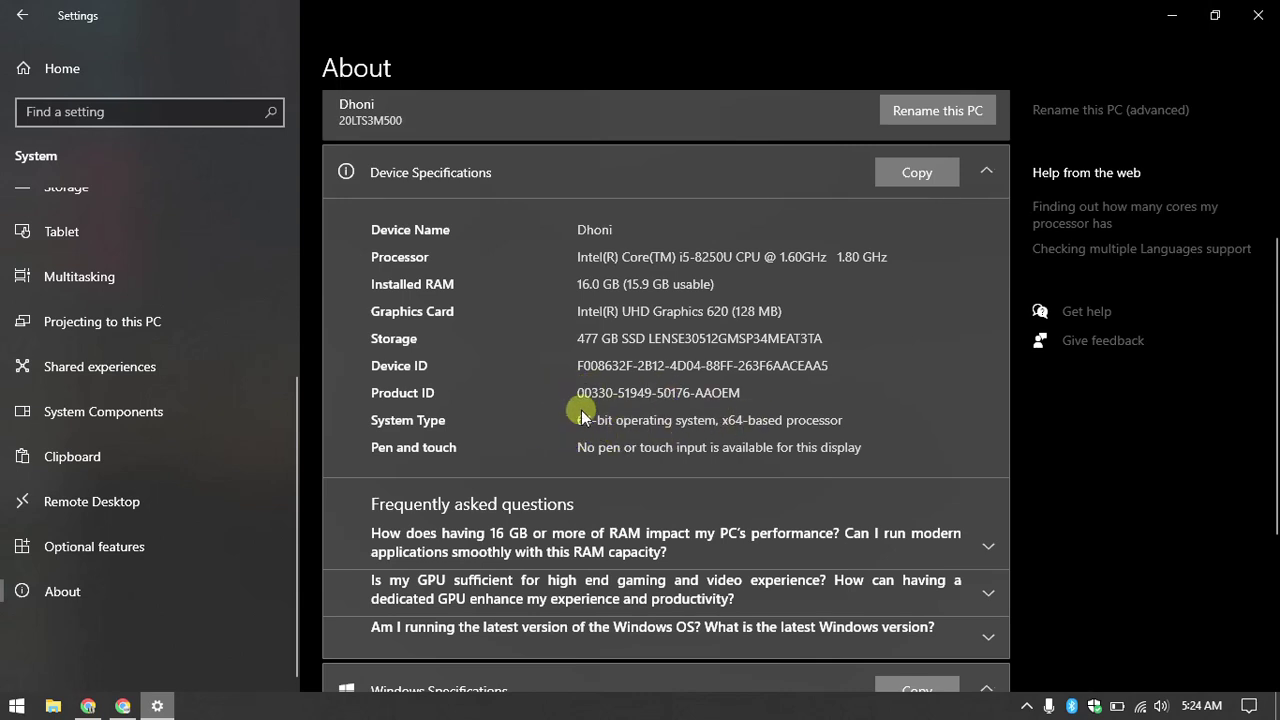
scroll(587, 415, "down", 3)
scroll(586, 414, "down", 2)
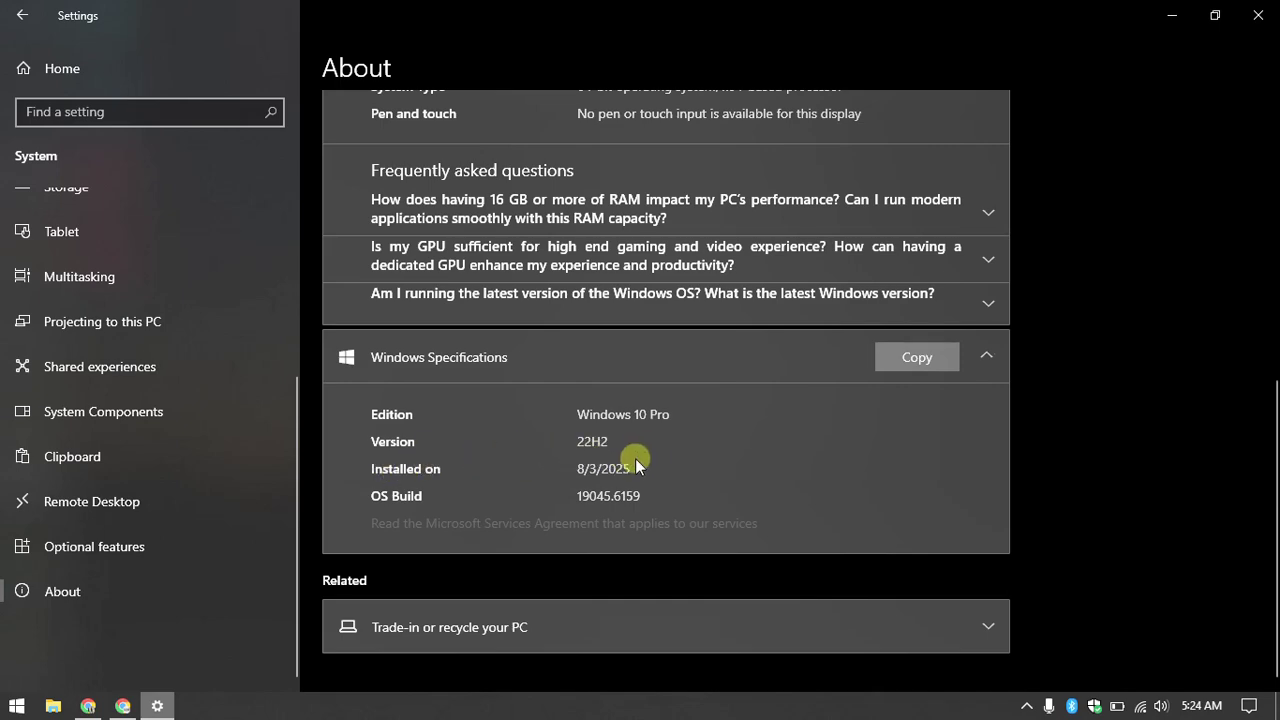
scroll(694, 463, "up", 7)
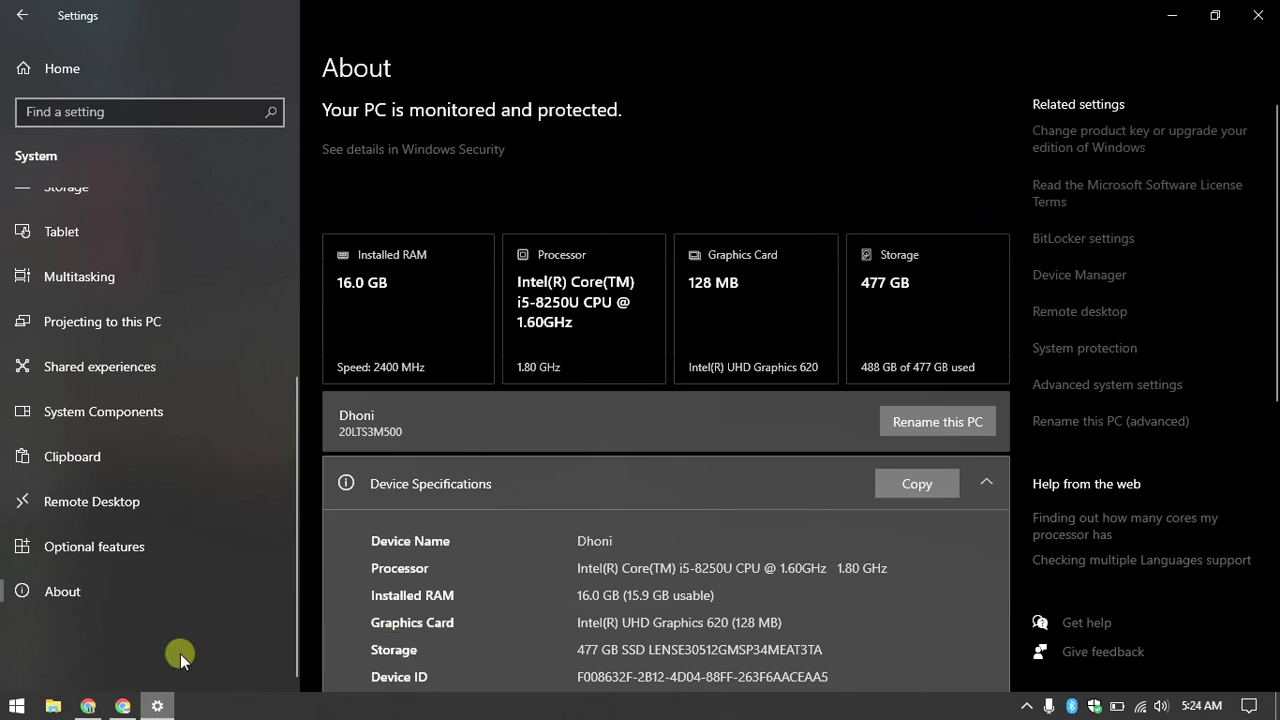
Run dxdiag to open the DirectX Diagnostic Tool and minimize the Settings window
left_click(22, 707)
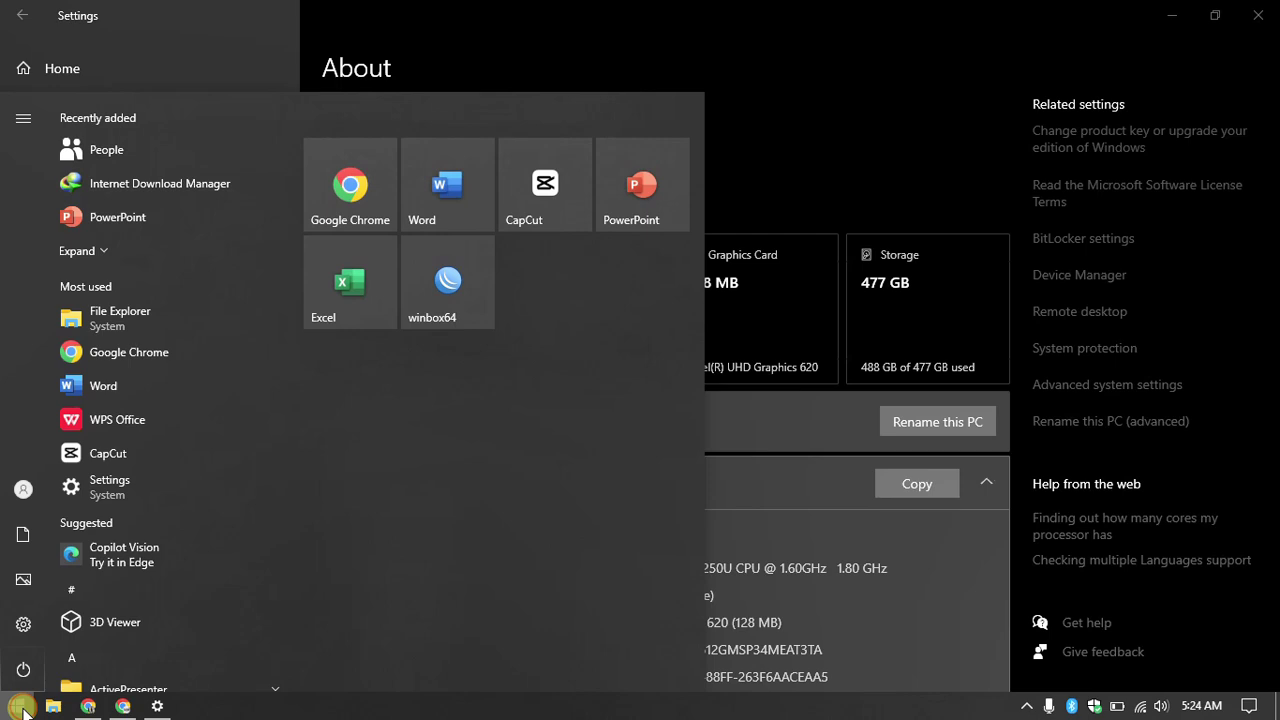
type("dxd")
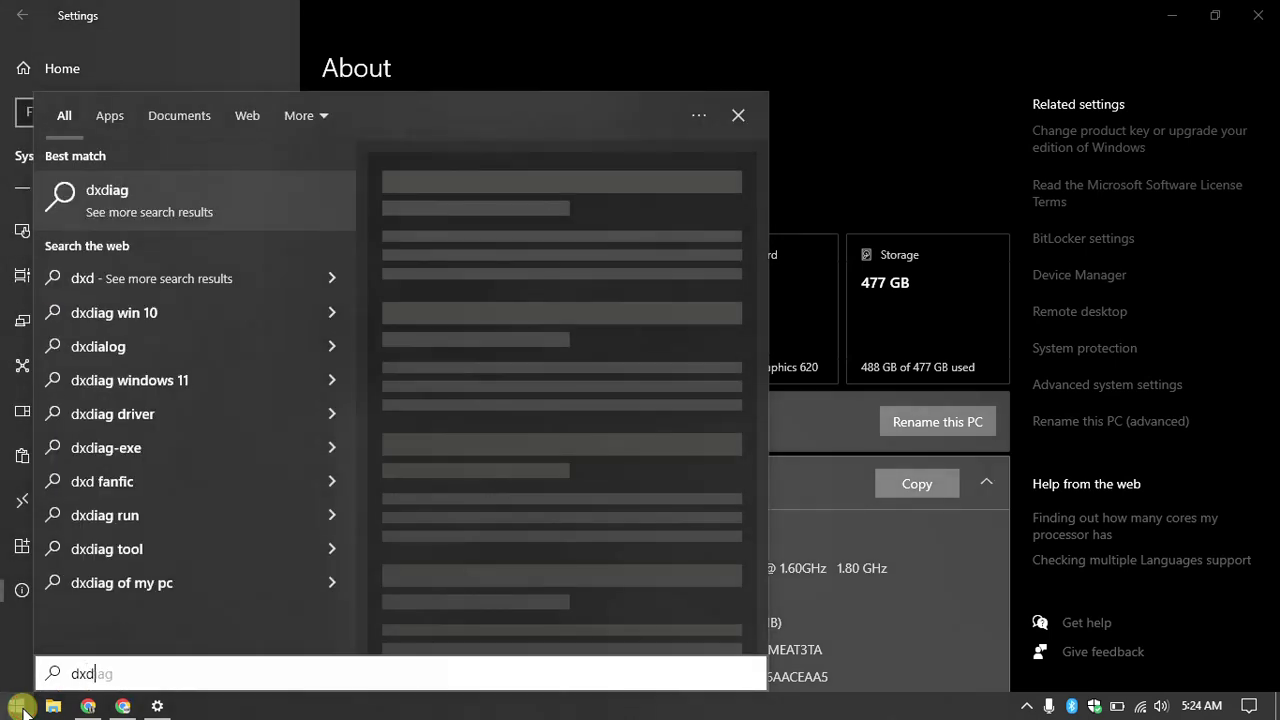
type("iag")
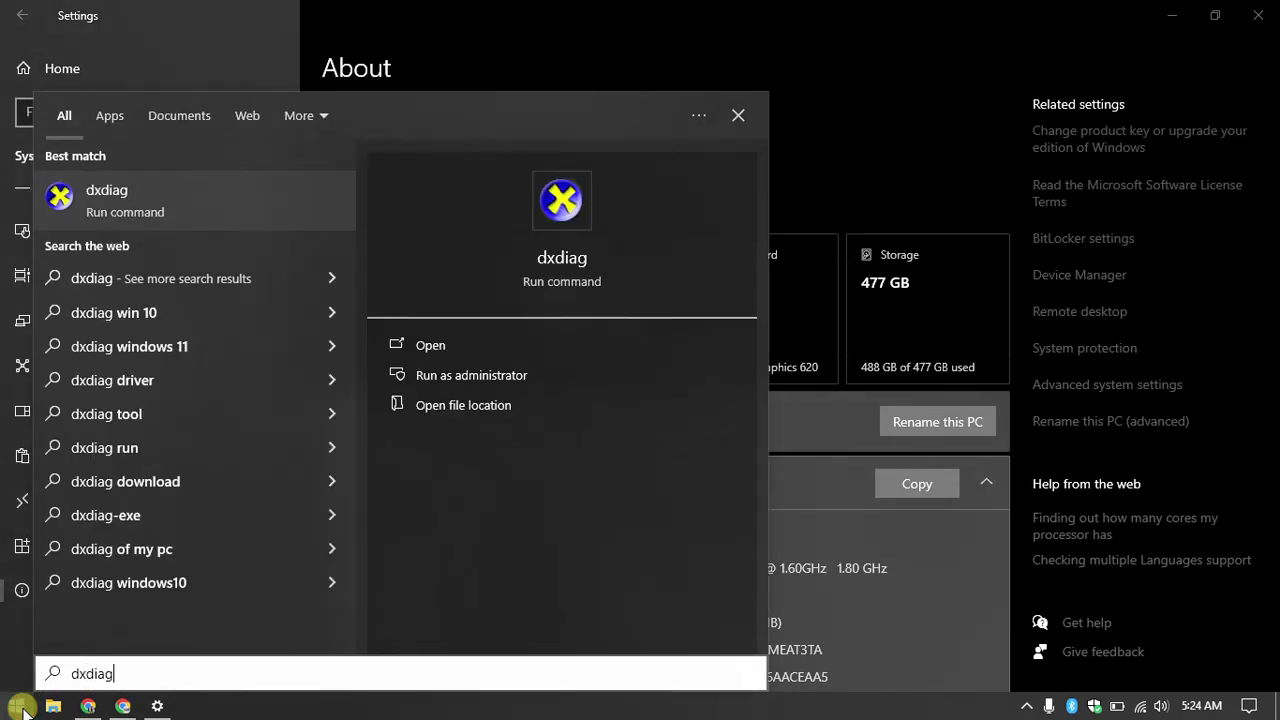
left_click(119, 200)
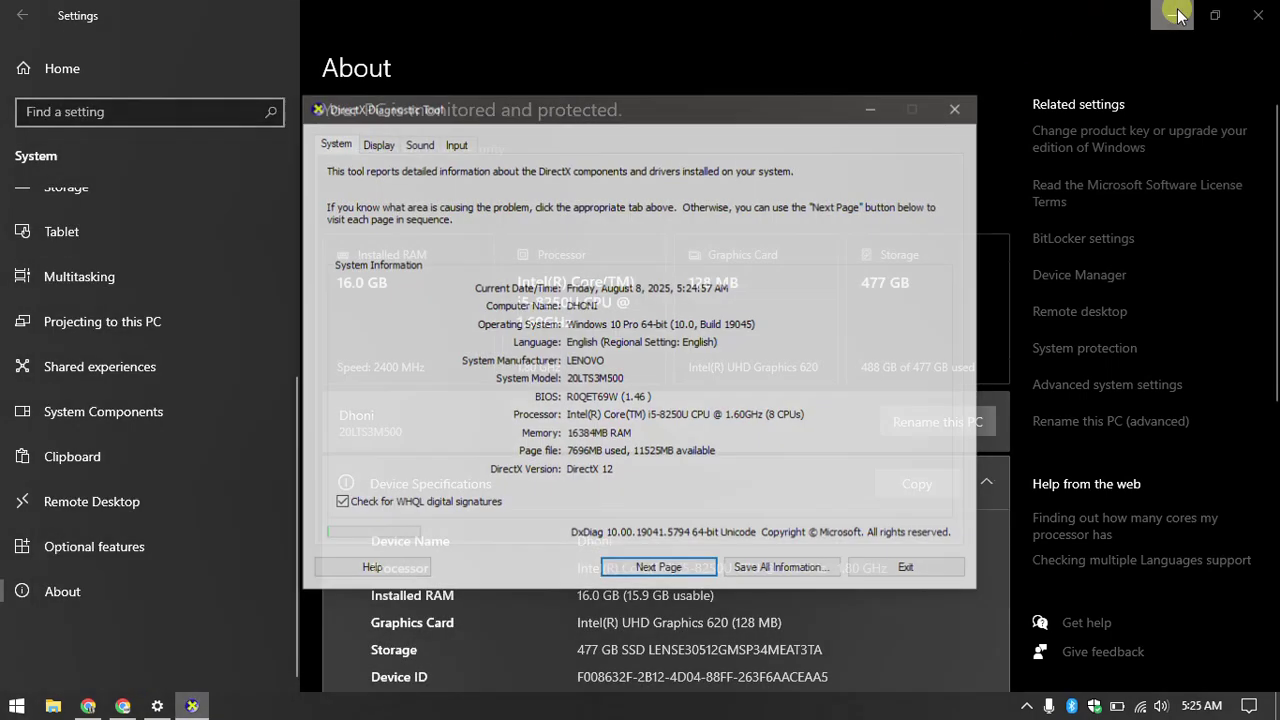
left_click(1175, 12)
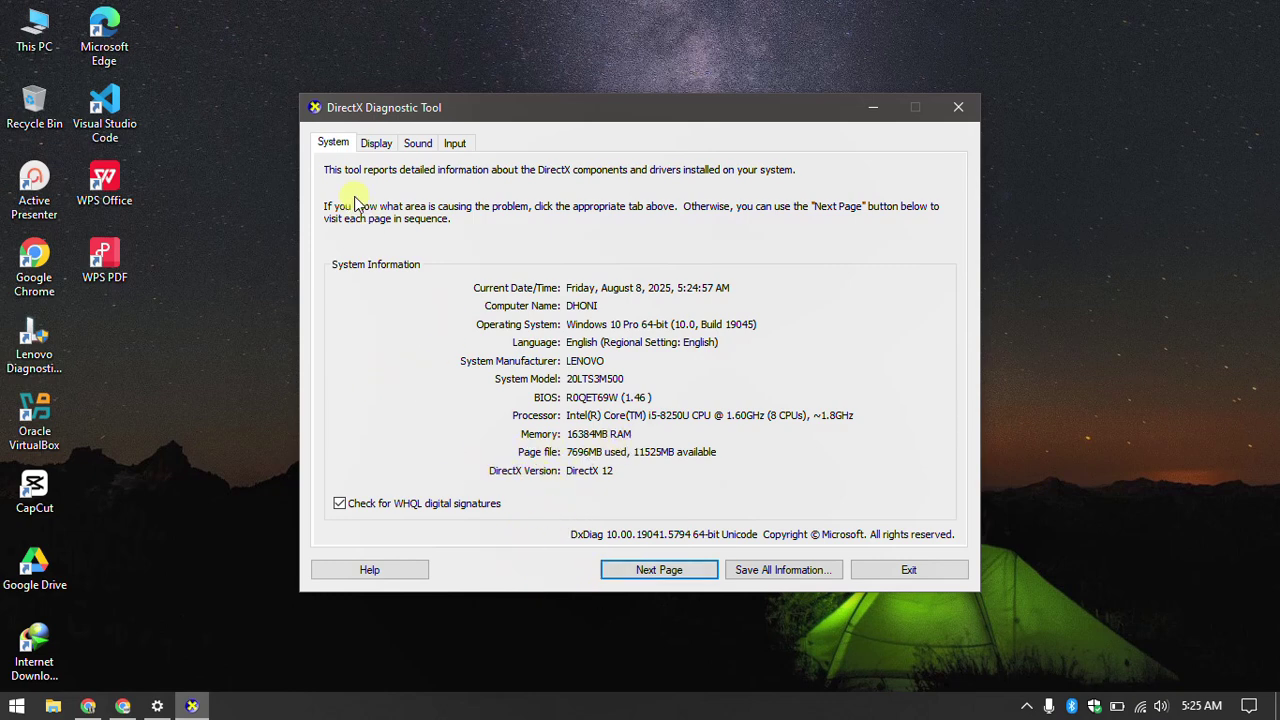
Examine the display, sound and input details, expanding the USB and PS/2 devices, and exit the DirectX Diagnostic Tool
left_click(374, 144)
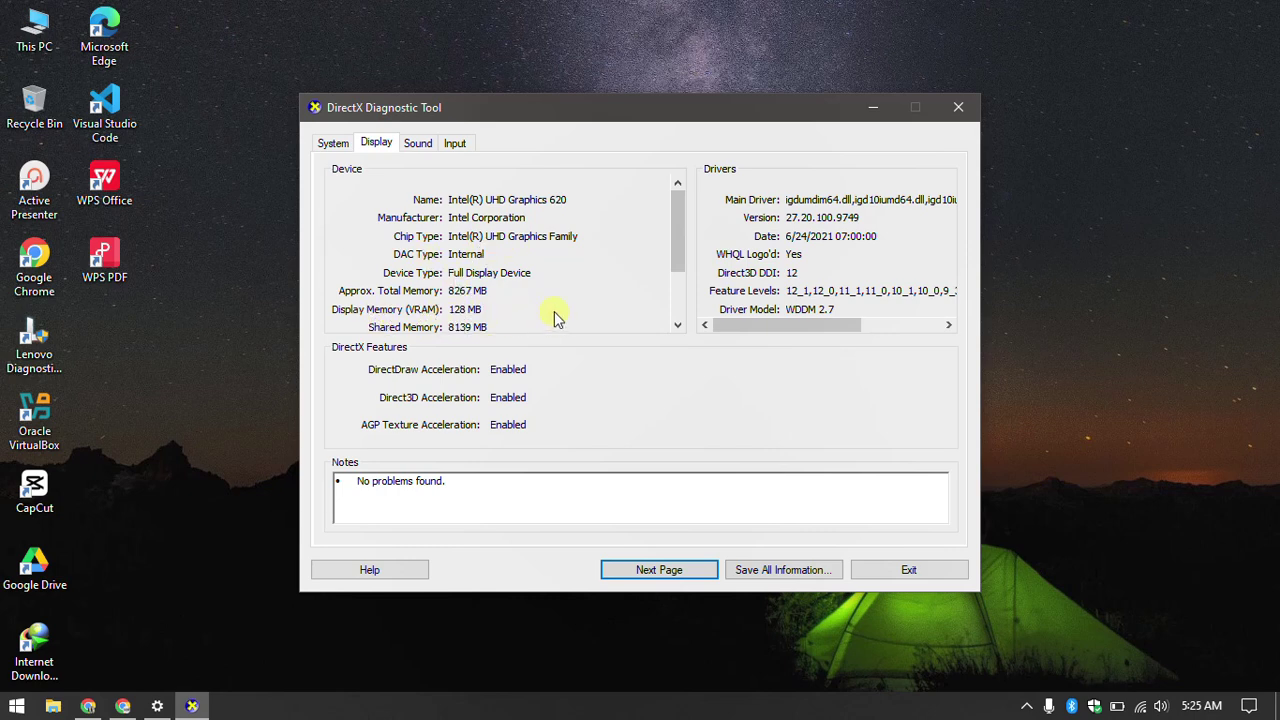
left_click(418, 144)
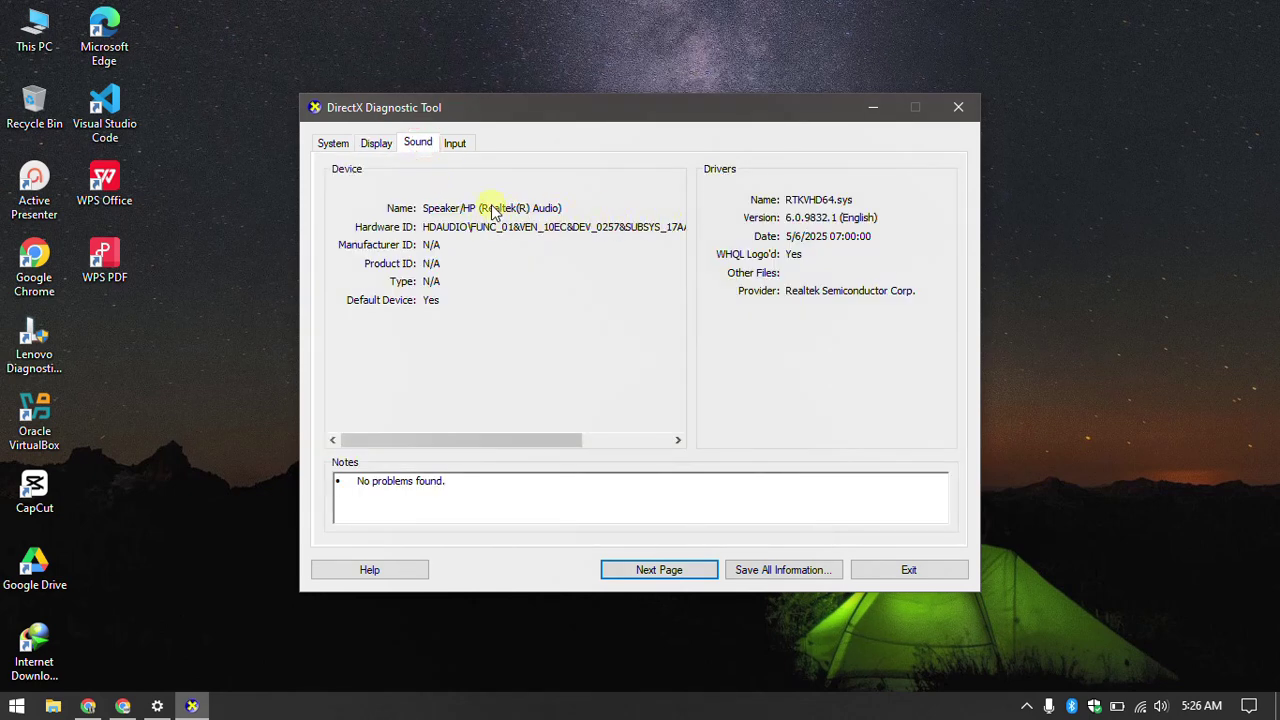
left_click(453, 146)
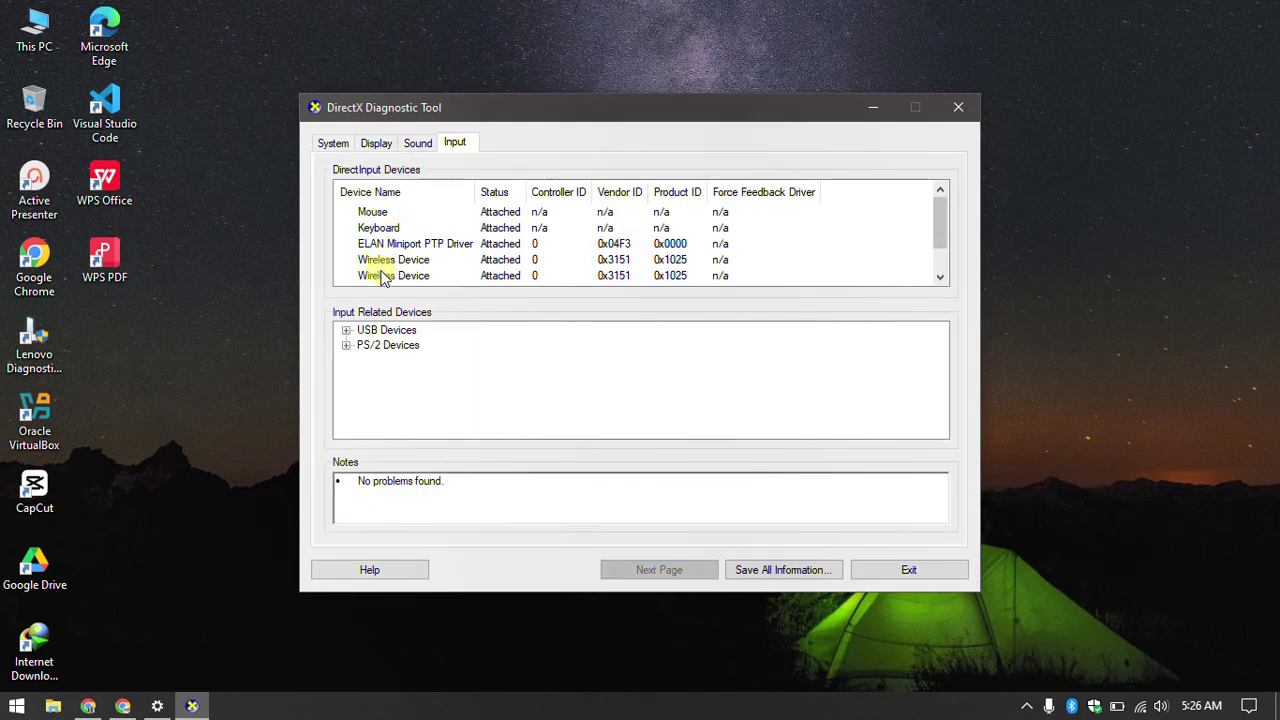
left_click(346, 331)
left_click(346, 361)
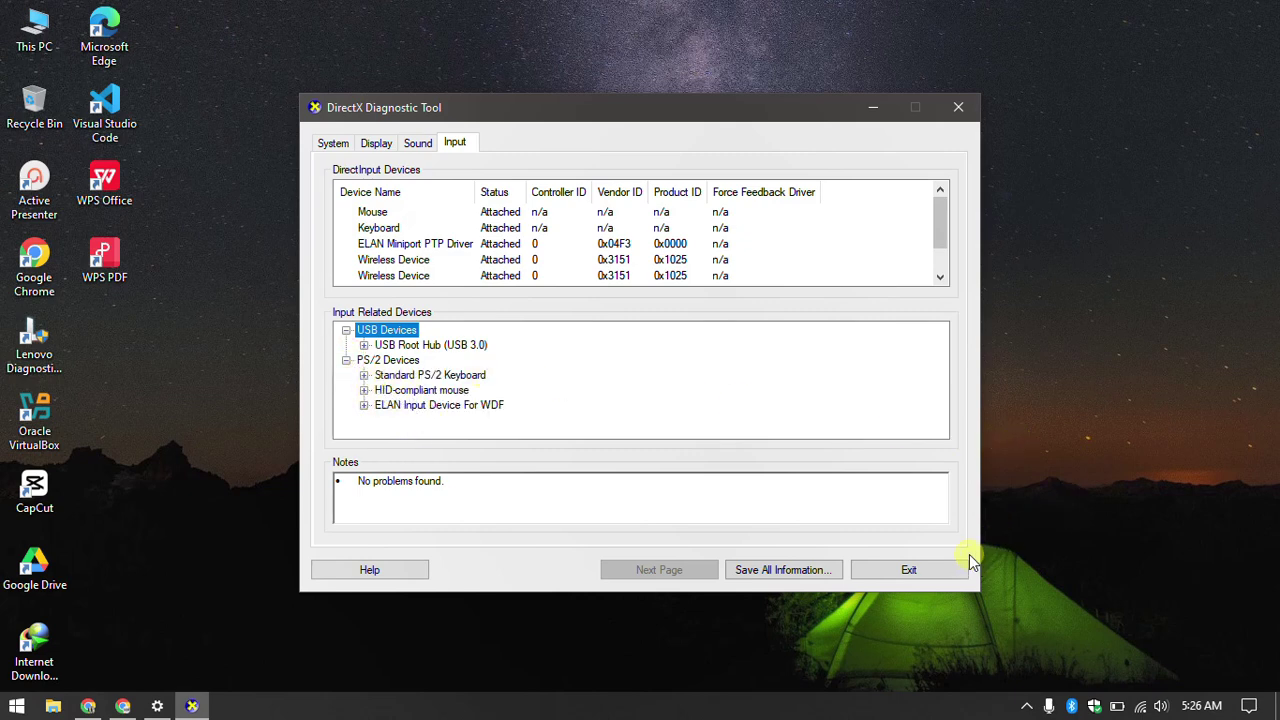
left_click(930, 569)
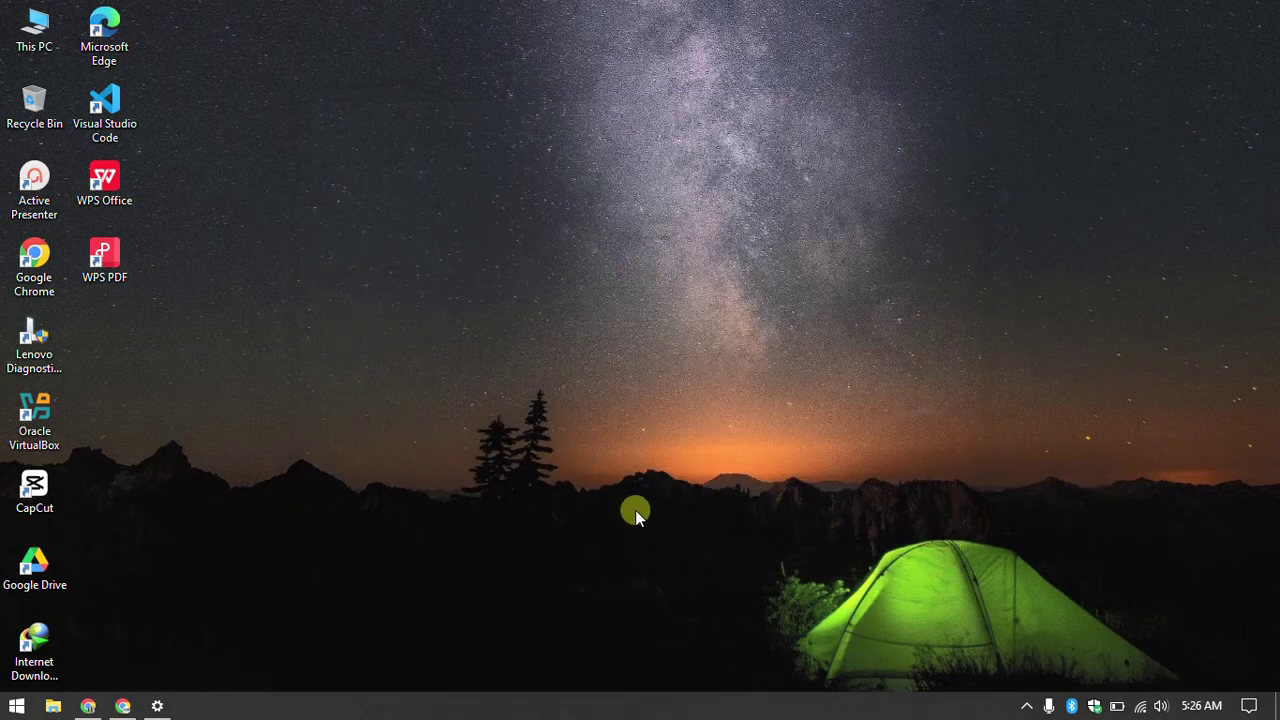
Open Task Manager, reposition its window and examine the CPU performance details
right_click(612, 704)
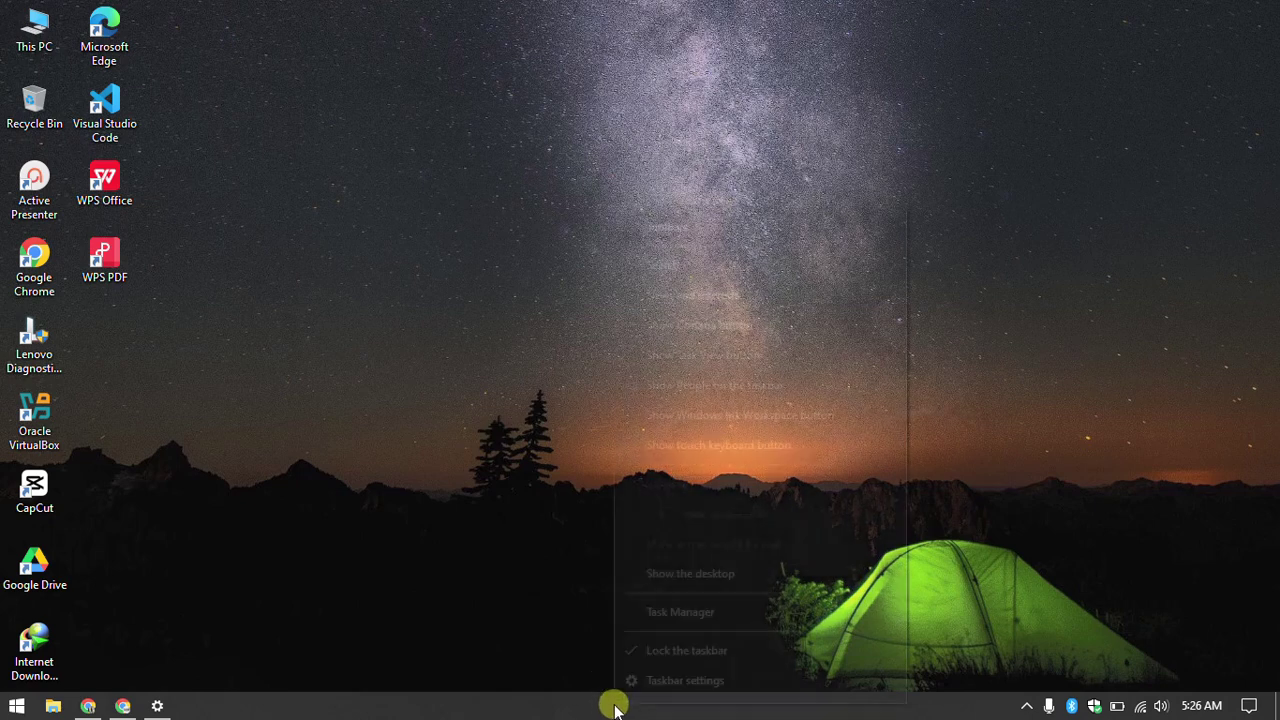
left_click(672, 614)
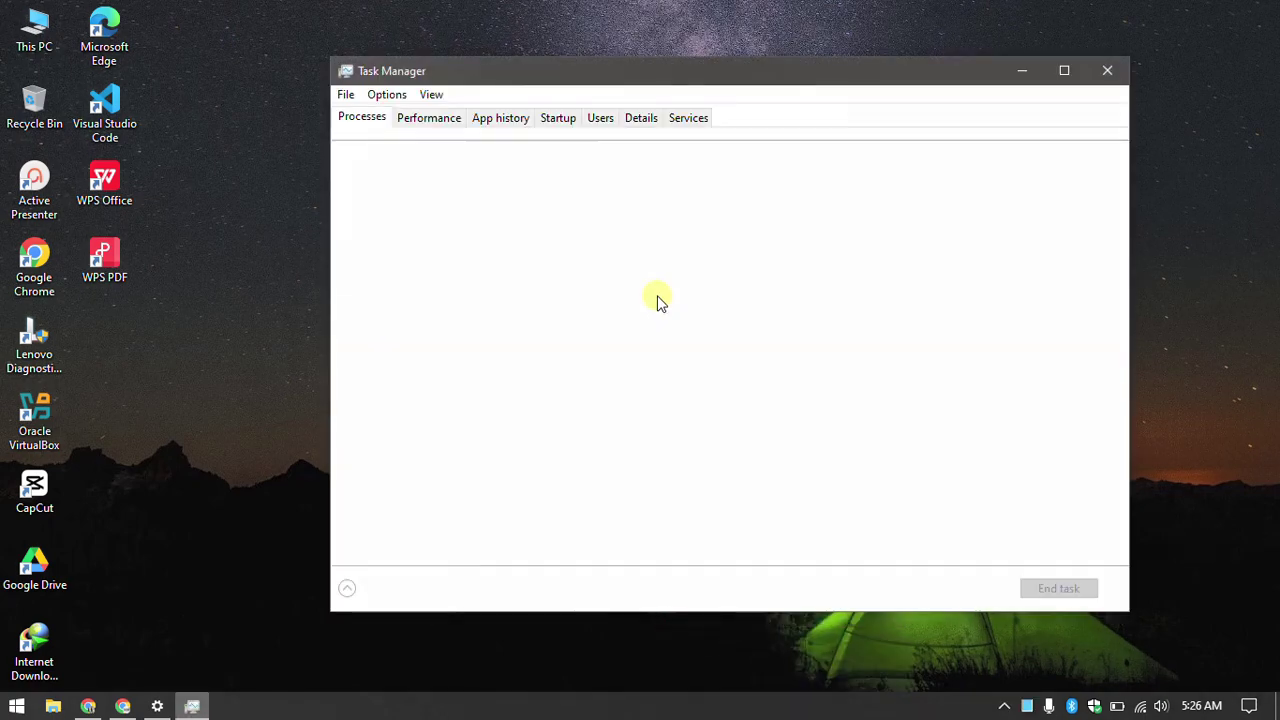
left_click_drag(583, 73, 495, 66)
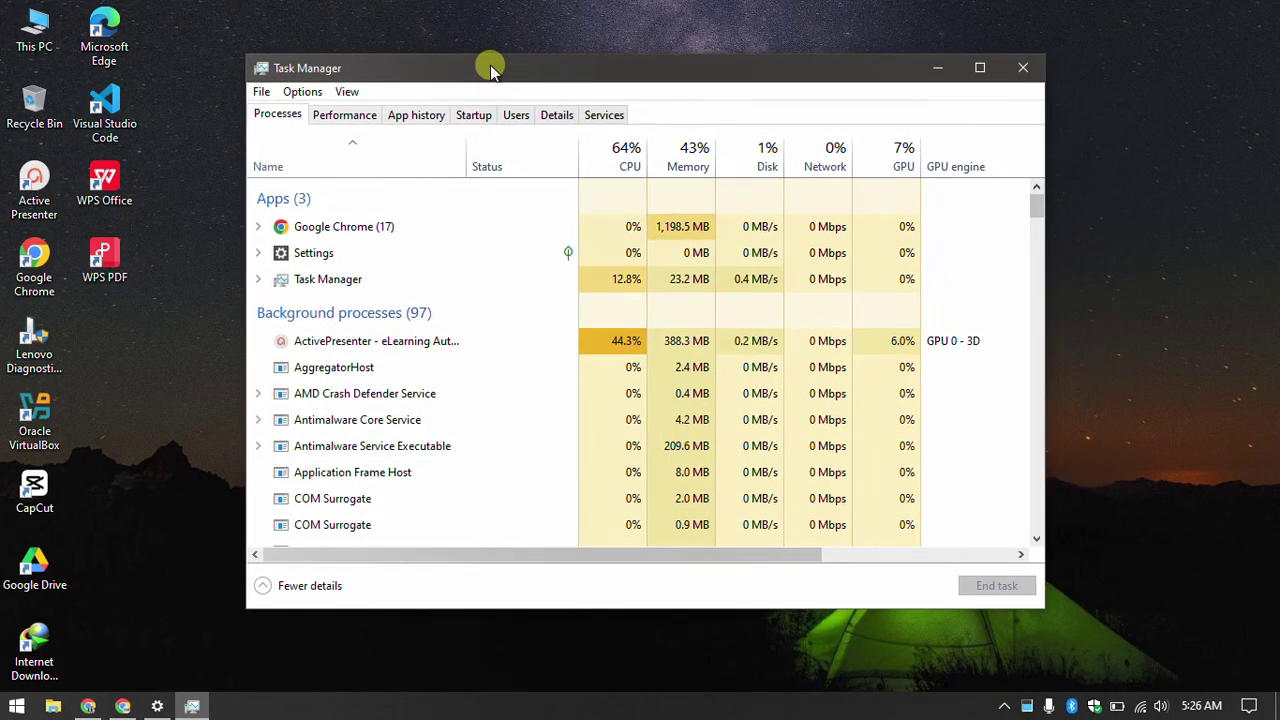
left_click(348, 116)
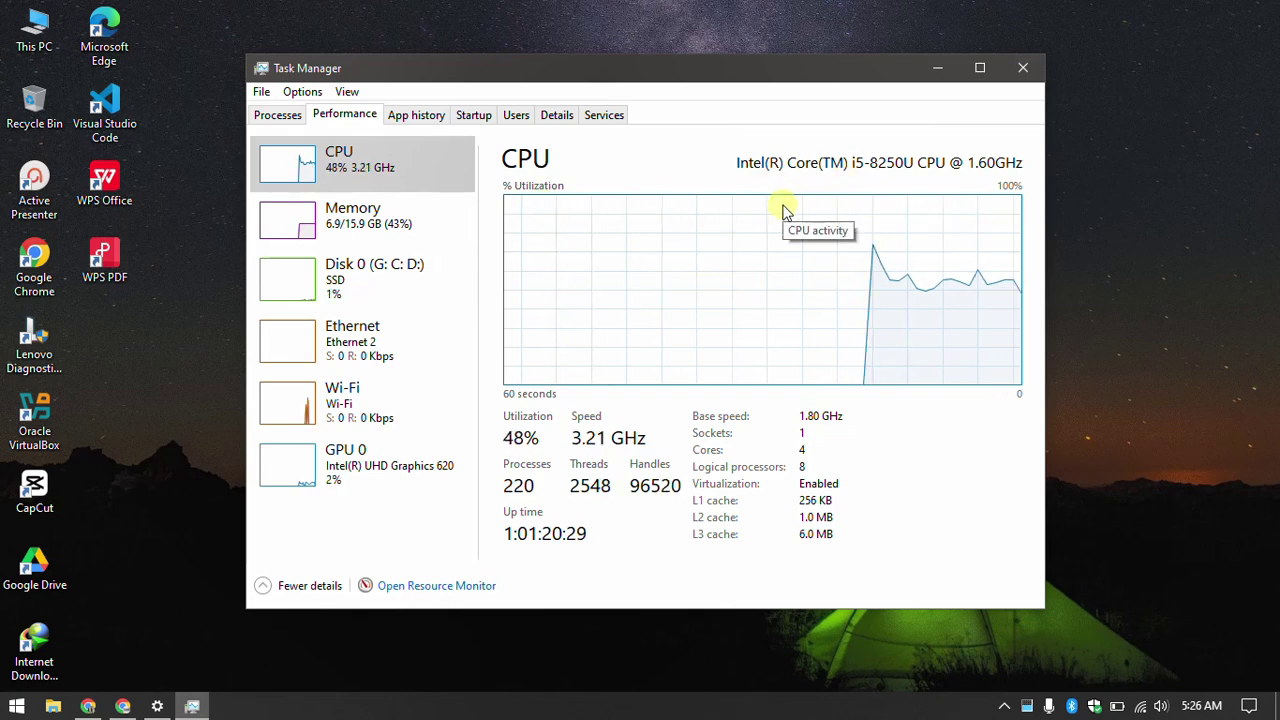
Examine the performance details of memory, Disk 0, Ethernet, Wi-Fi and GPU 0, and close Task Manager
left_click(446, 207)
left_click(446, 285)
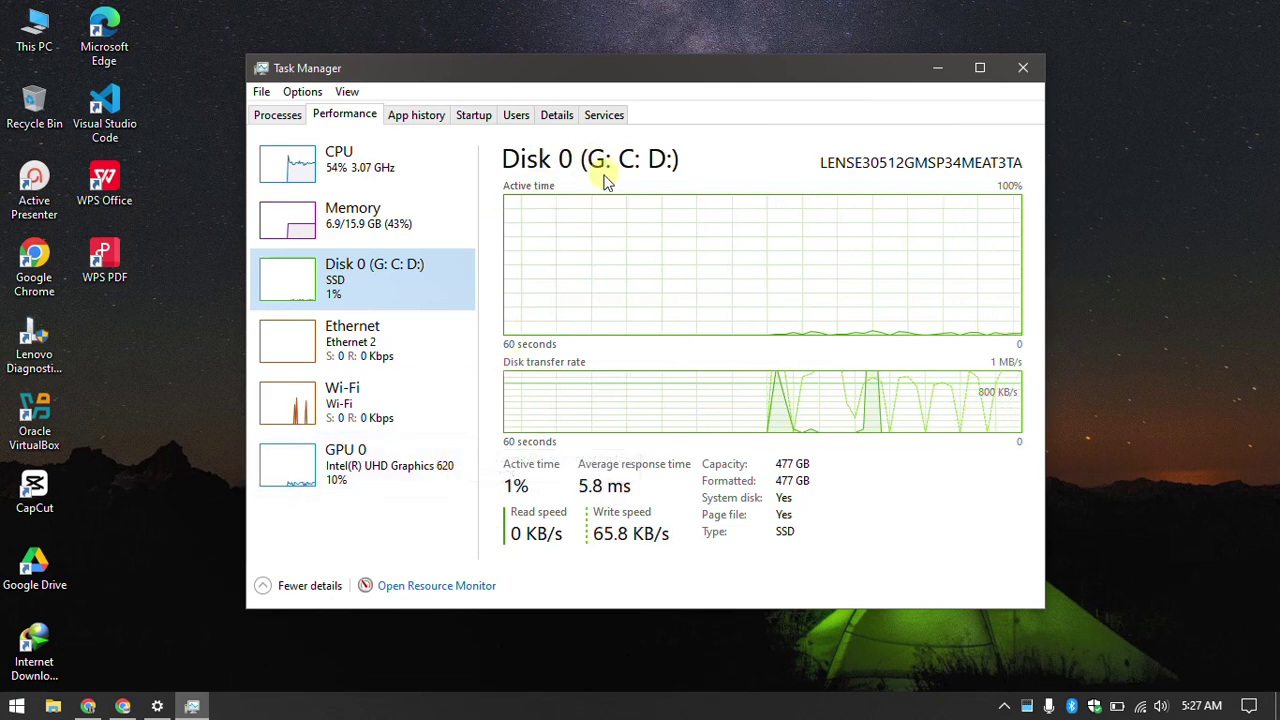
left_click(458, 350)
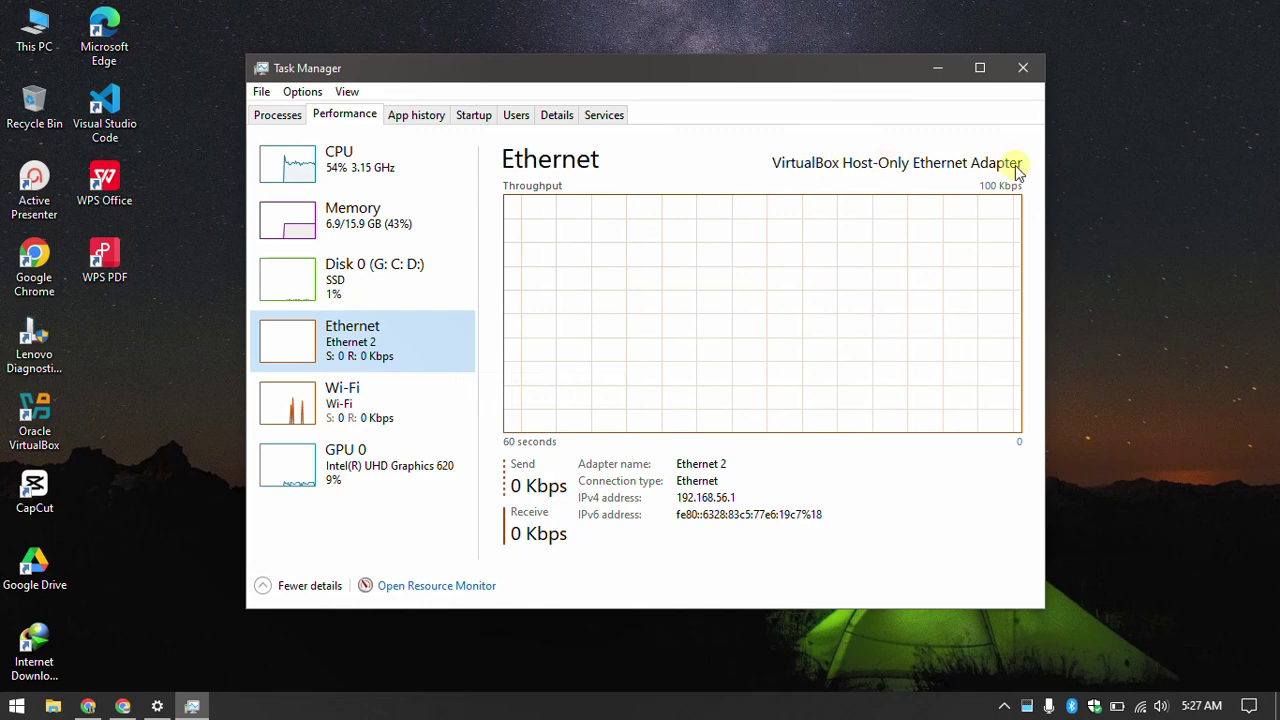
left_click(406, 409)
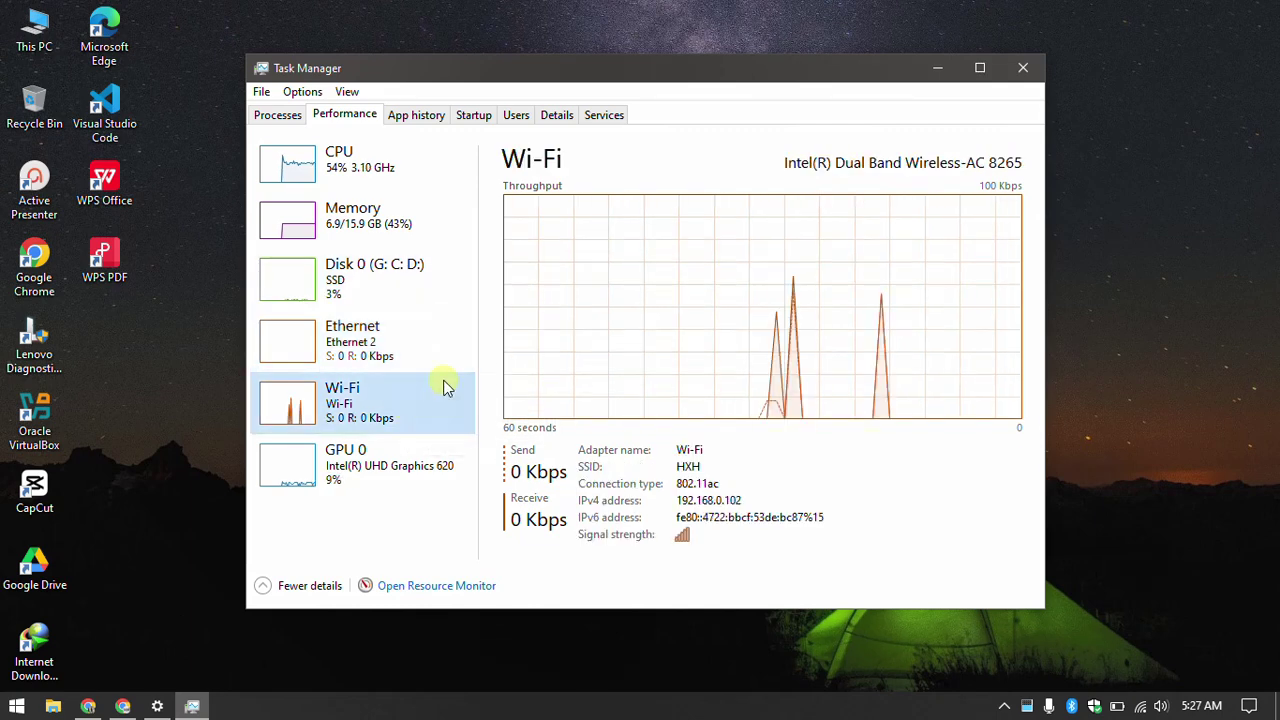
left_click(415, 325)
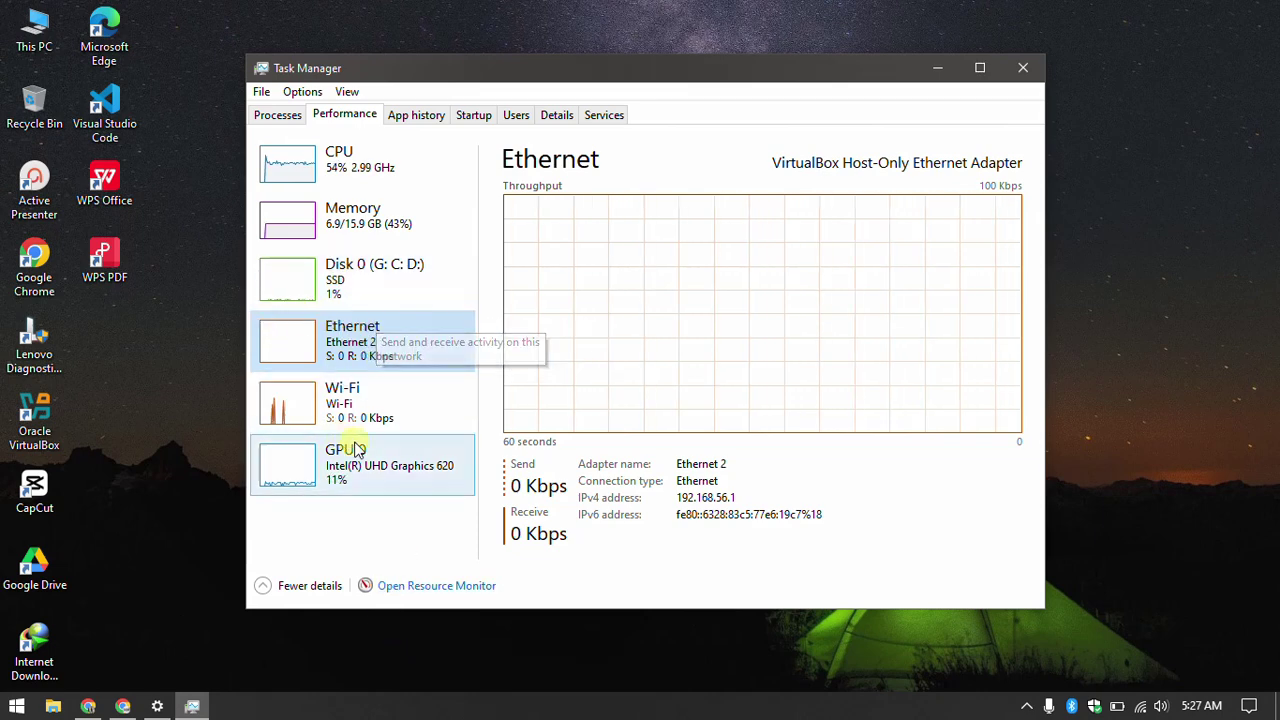
left_click(405, 401)
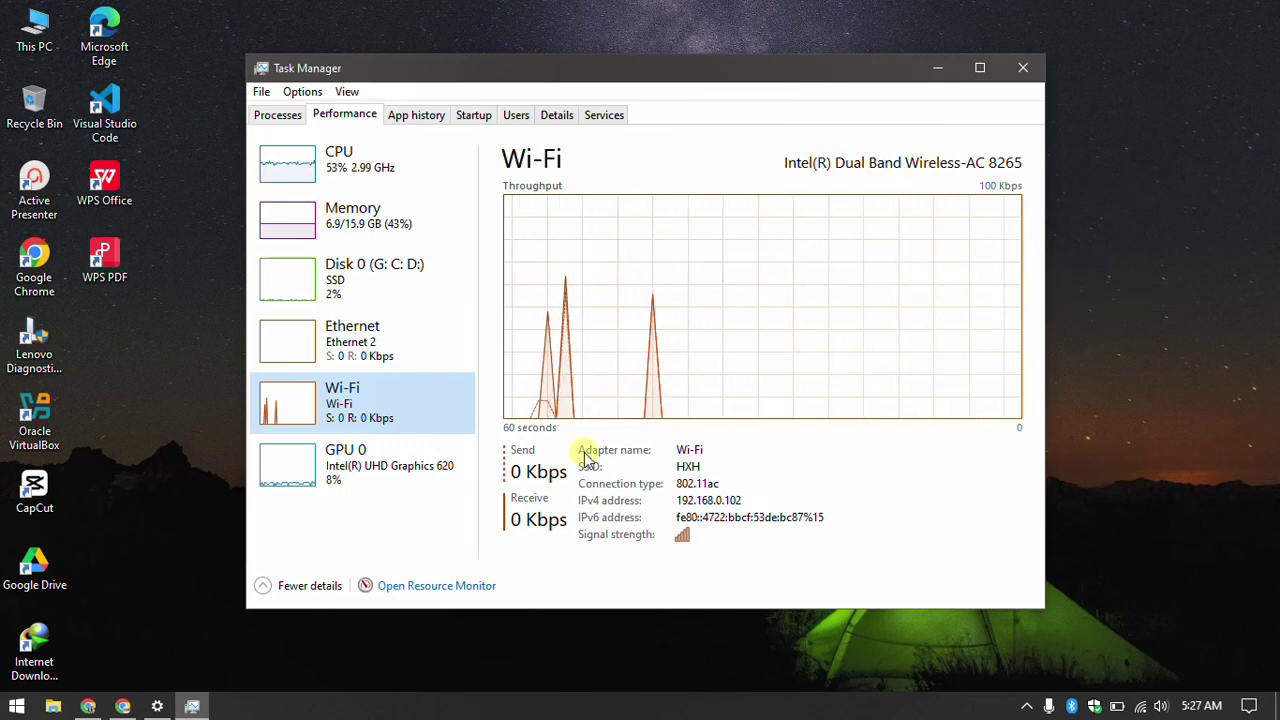
left_click(423, 484)
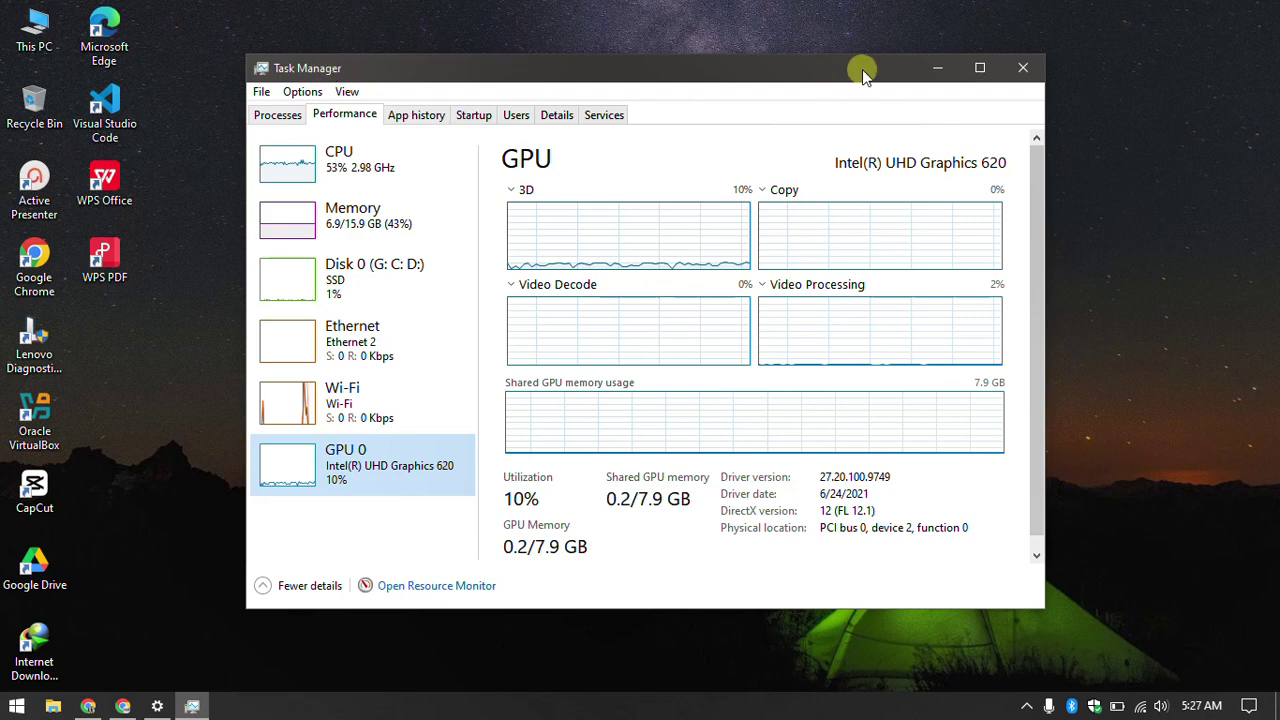
left_click(1024, 68)
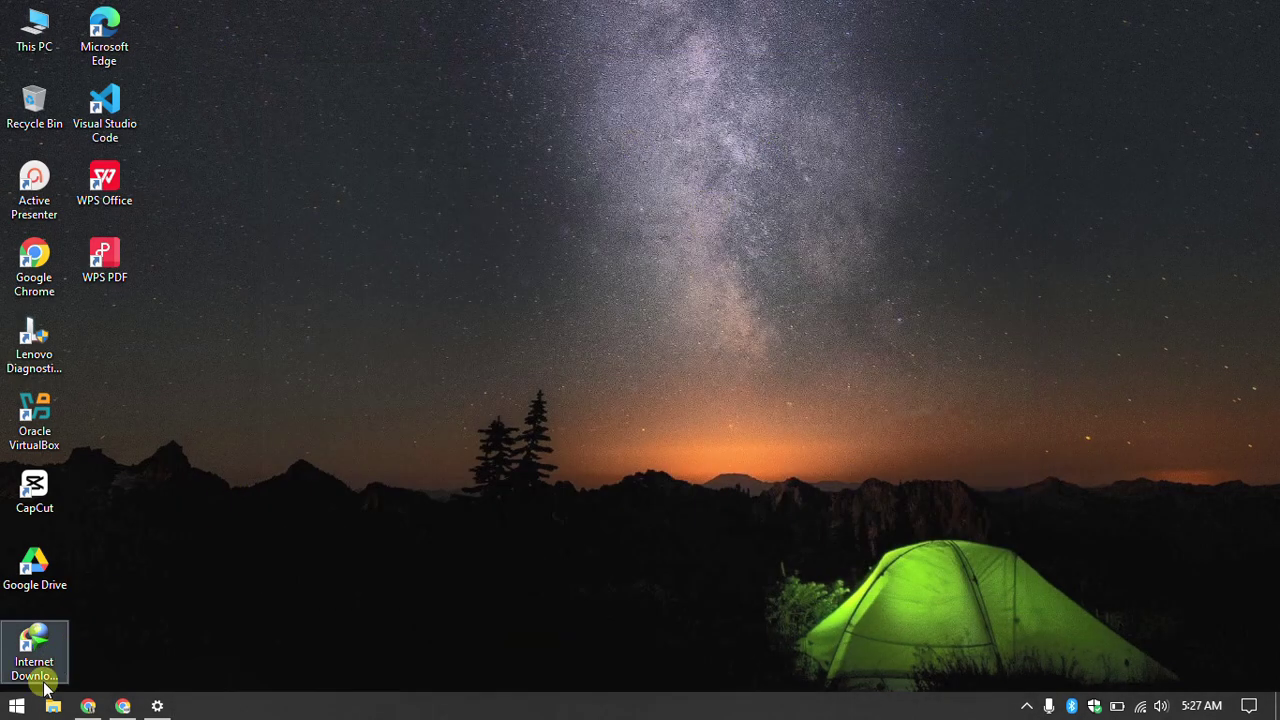
Return to the About page in Settings, open Device Manager from it and expand the Bluetooth category
left_click(160, 708)
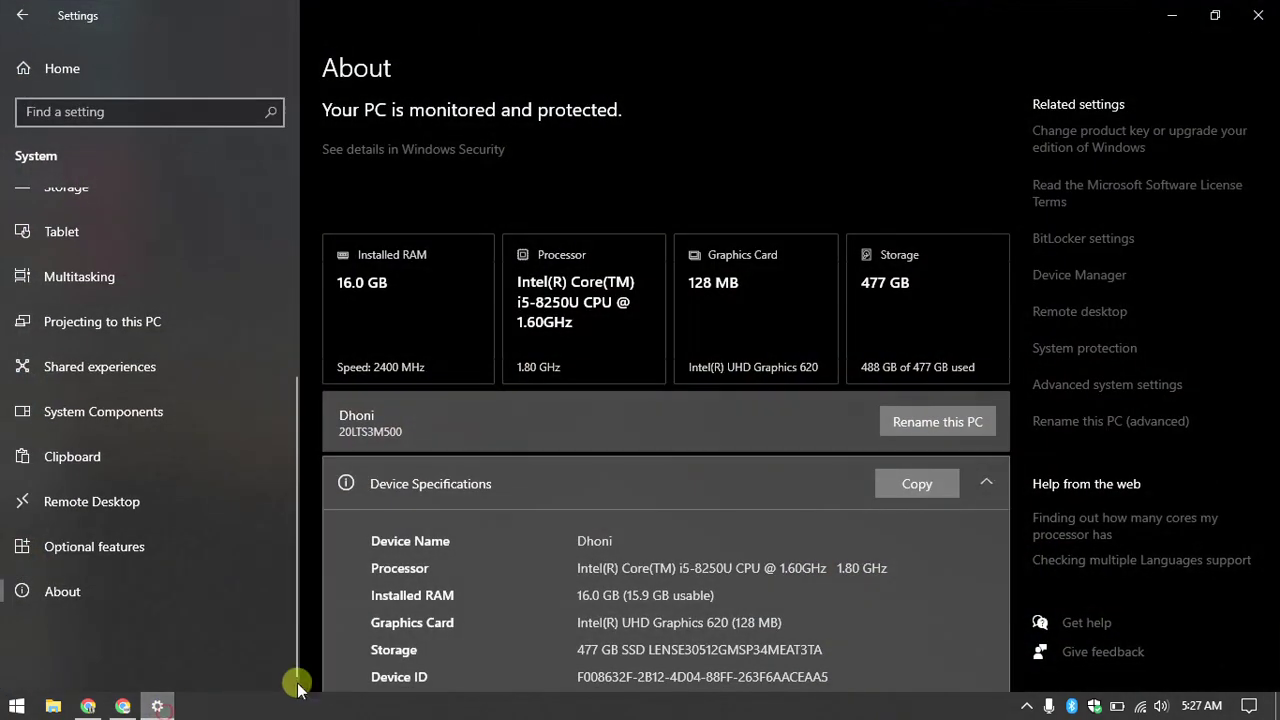
left_click(1097, 283)
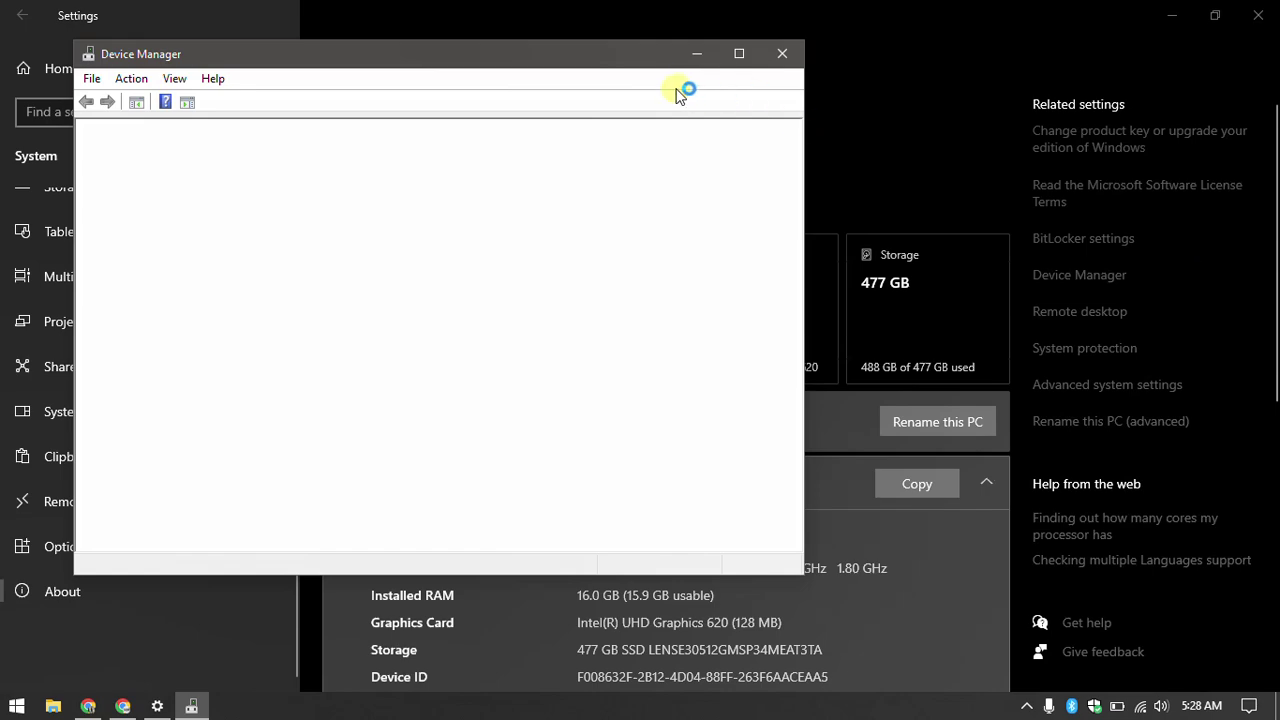
left_click_drag(657, 51, 817, 71)
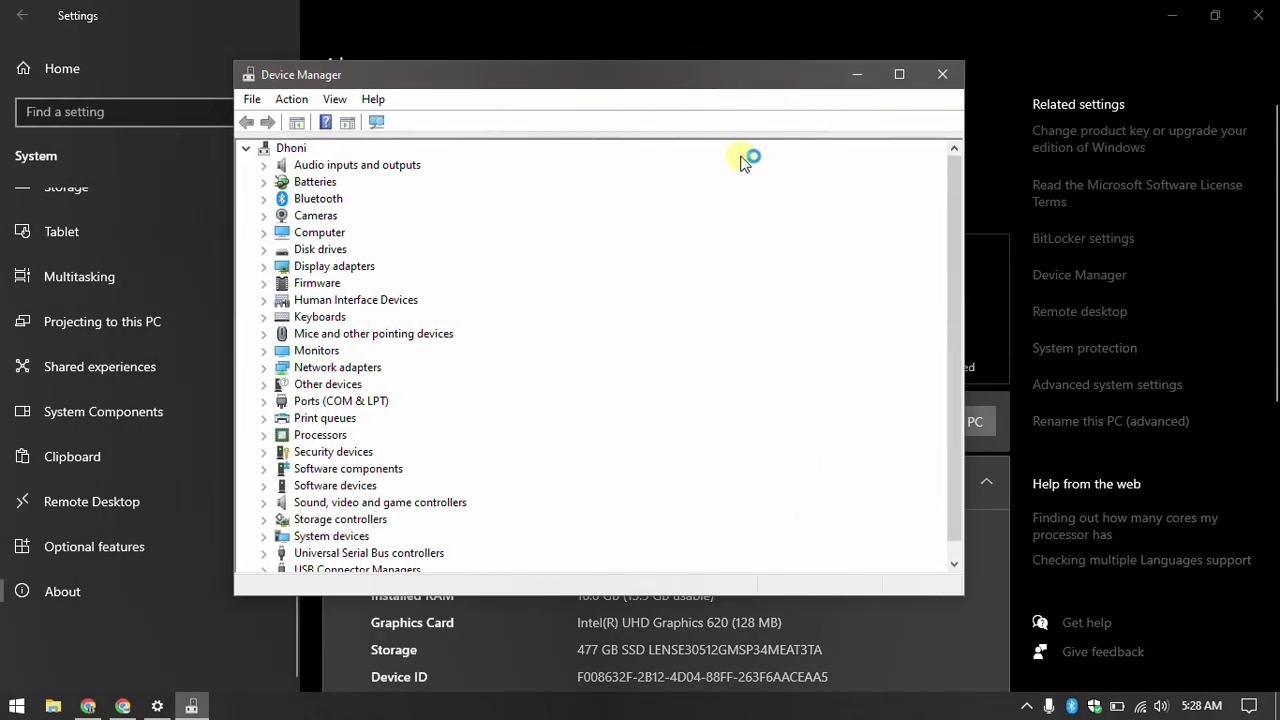
left_click(264, 198)
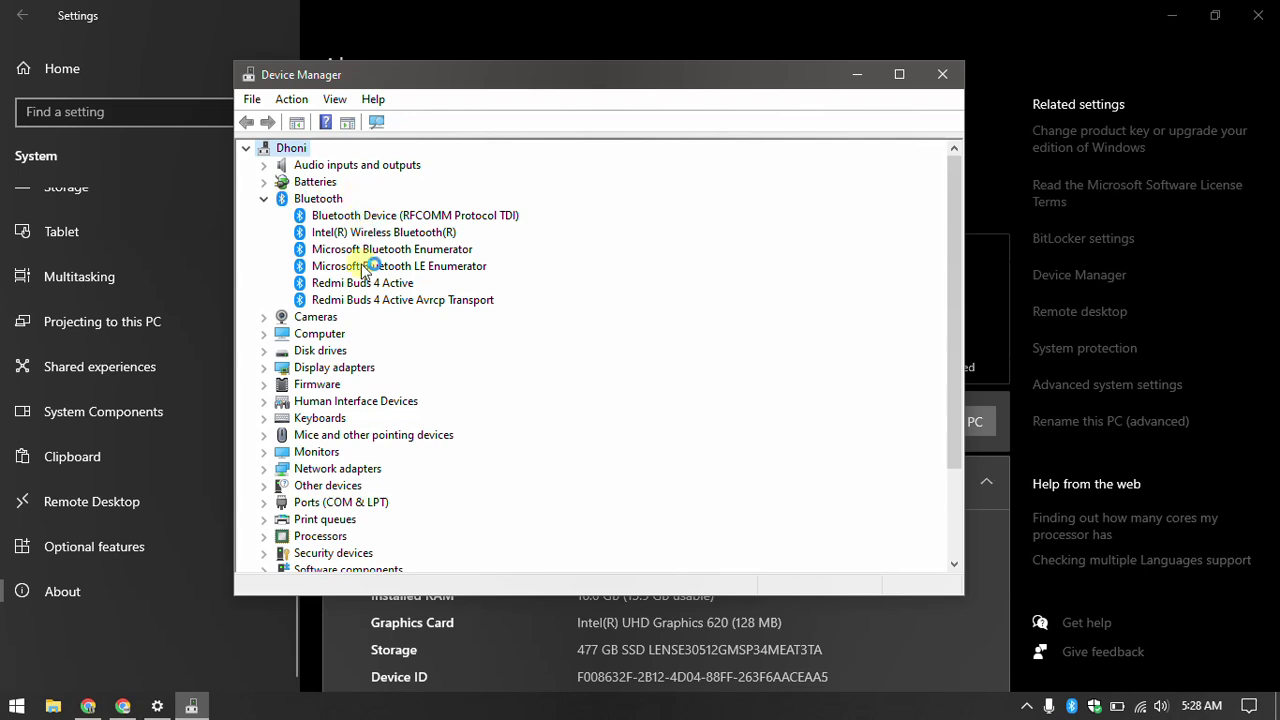
Expand the Audio inputs and outputs category, then check the devices under Batteries and collapse that category again
left_click(264, 165)
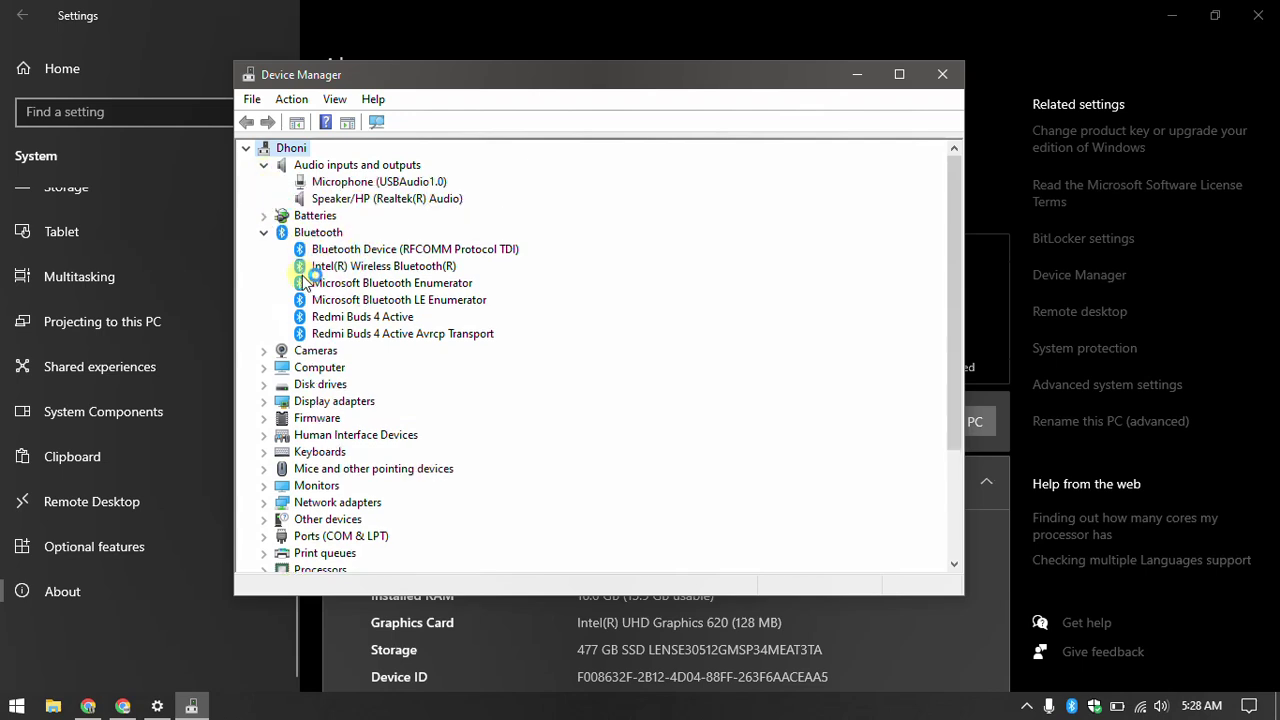
left_click(264, 215)
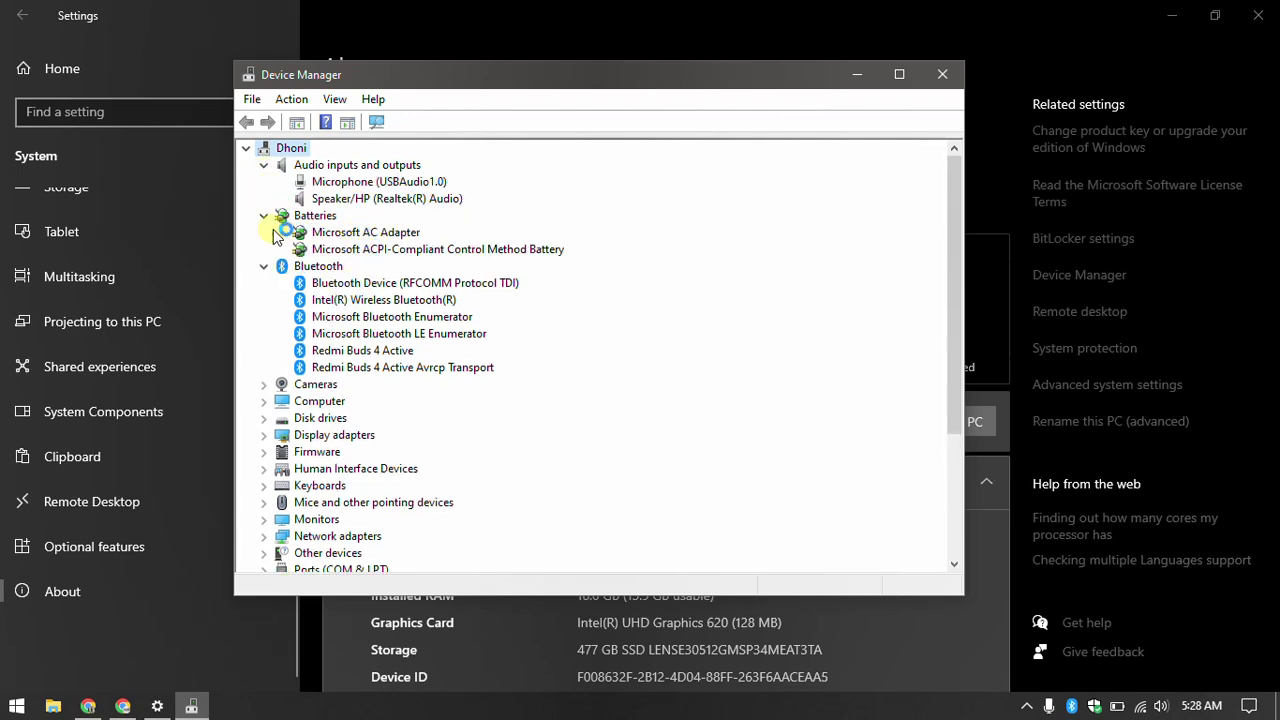
left_click(265, 215)
Expand Cameras, Computer and Disk drives, selecting the ACPI x64-based PC and the LENSE30512GMSP34MEAT3TA drive to examine them
scroll(290, 280, "down", 1)
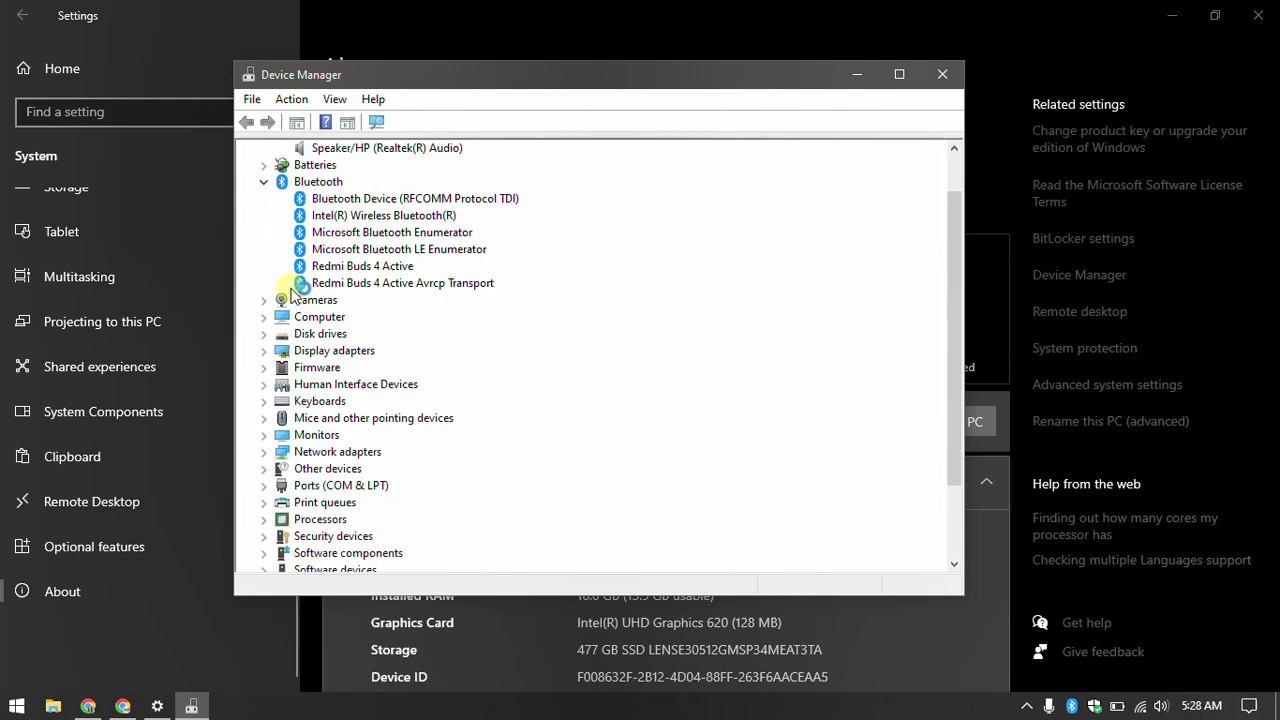
left_click(266, 300)
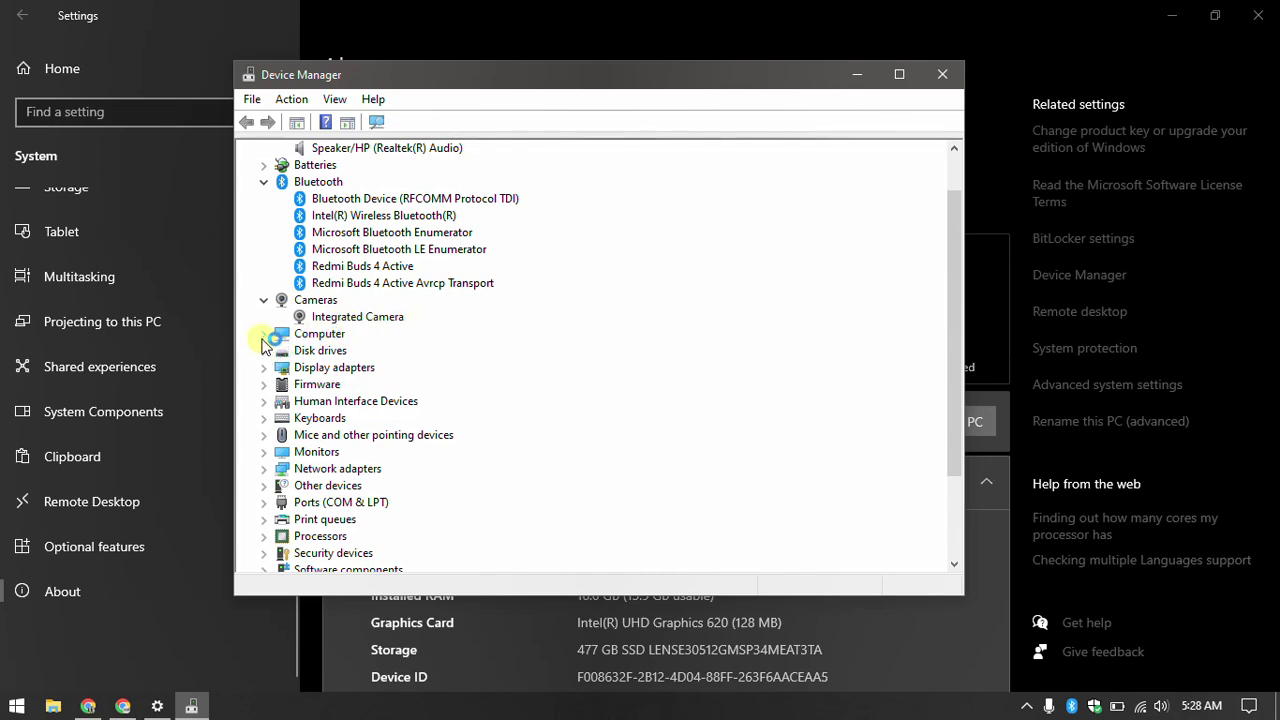
left_click(264, 334)
left_click(370, 350)
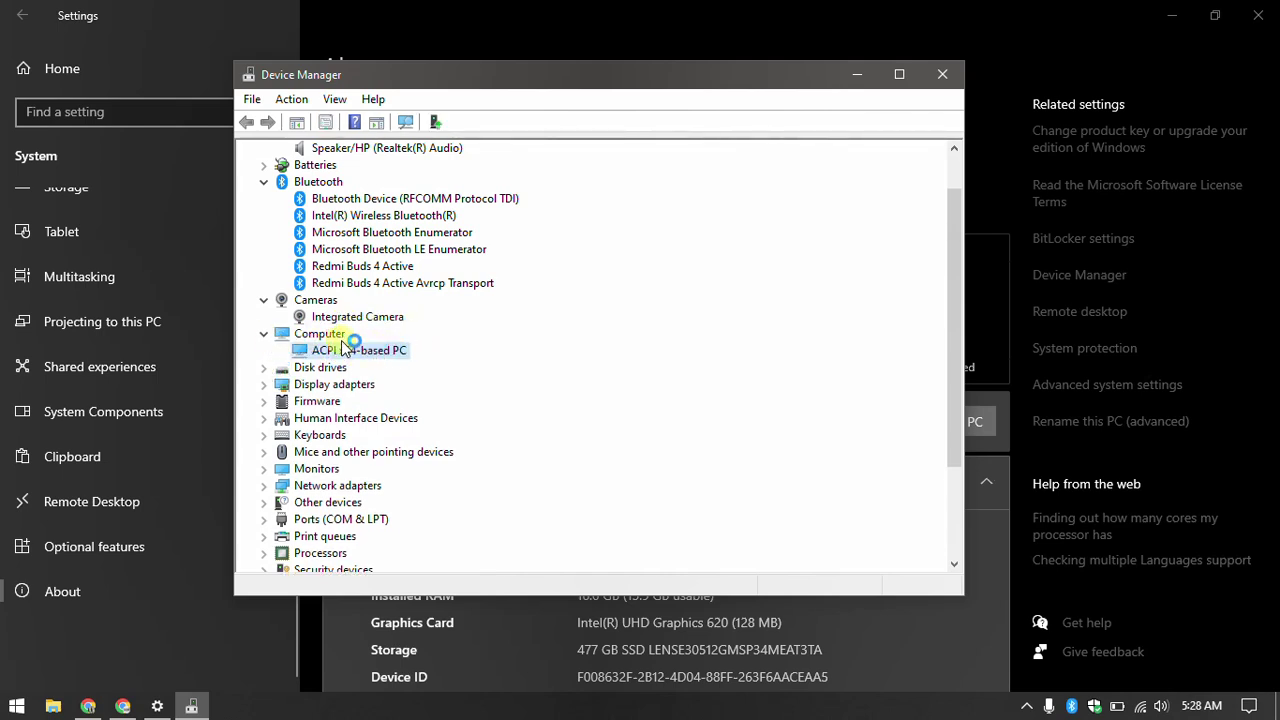
scroll(290, 330, "down", 1)
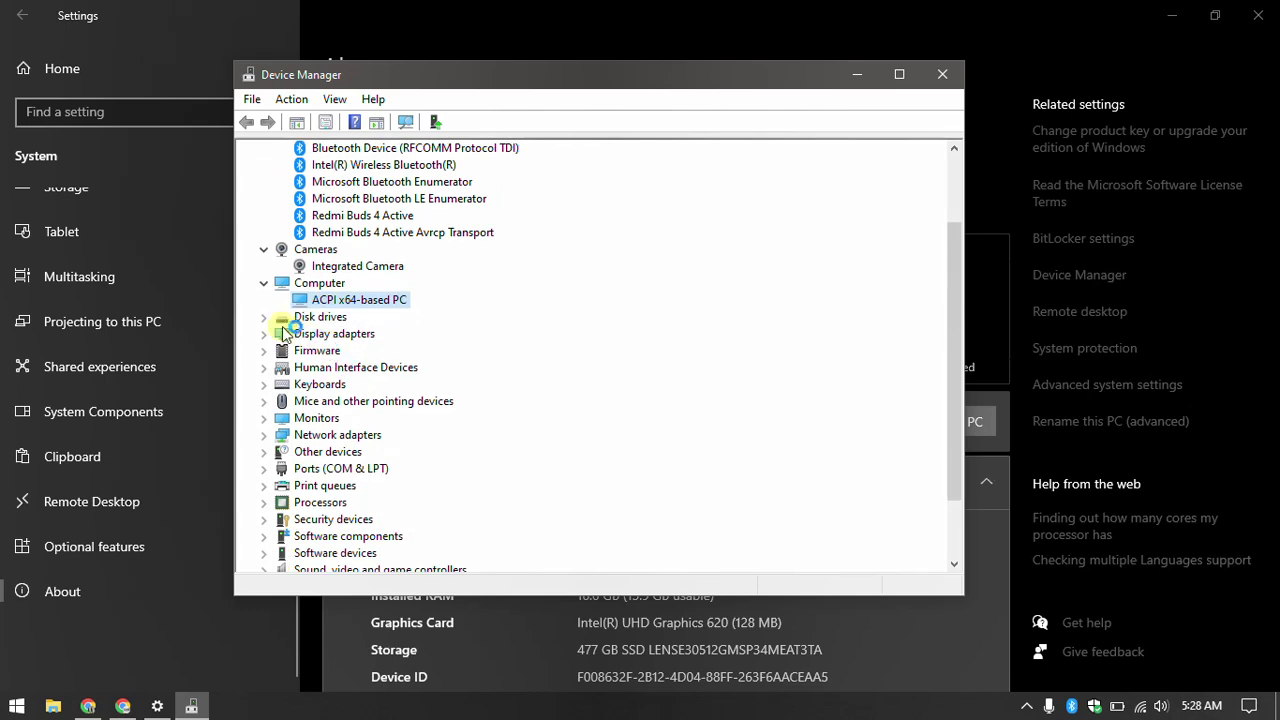
left_click(265, 317)
left_click(390, 334)
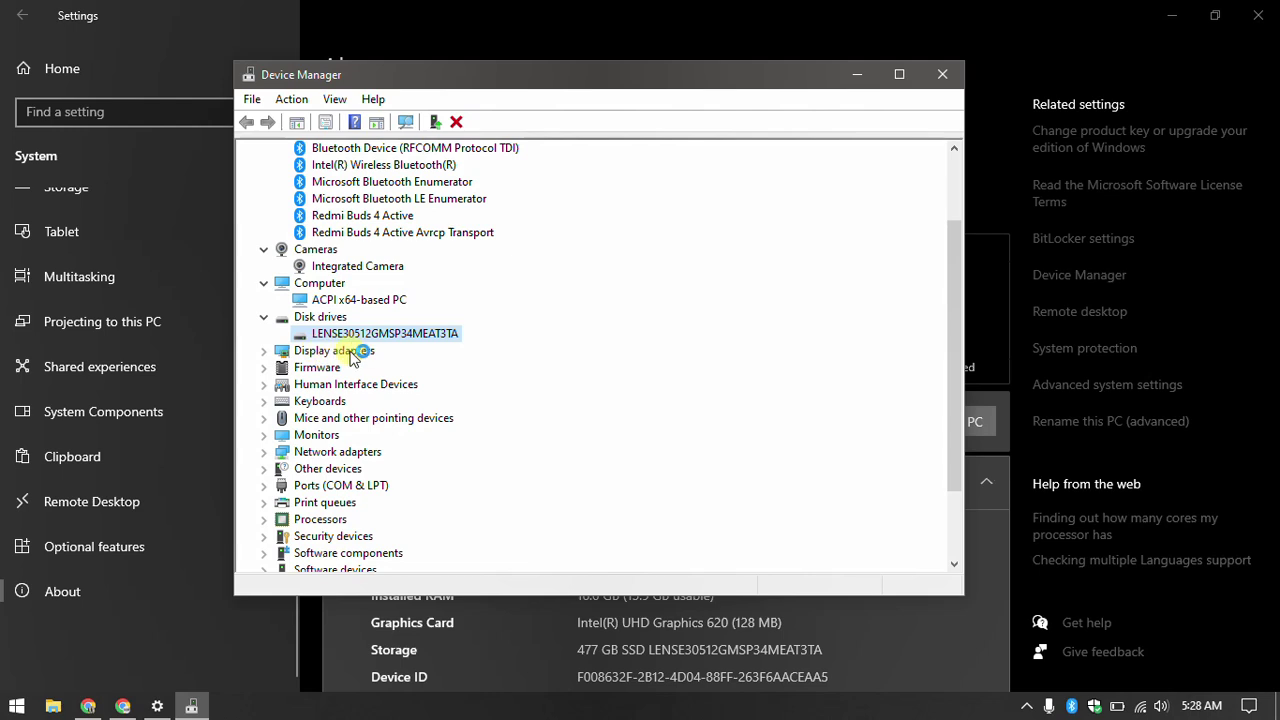
Expand the Display adapters, Keyboards, and Mice and other pointing devices categories to examine their devices
double_click(352, 351)
scroll(380, 356, "down", 3)
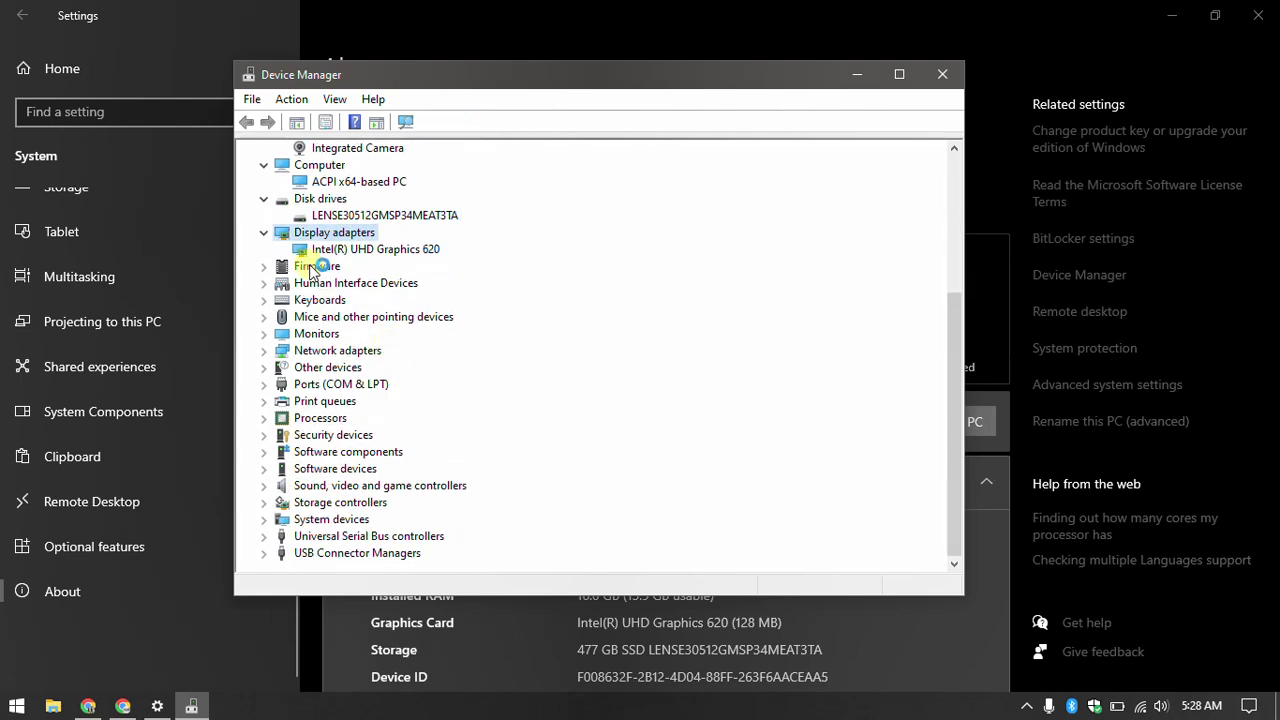
double_click(318, 300)
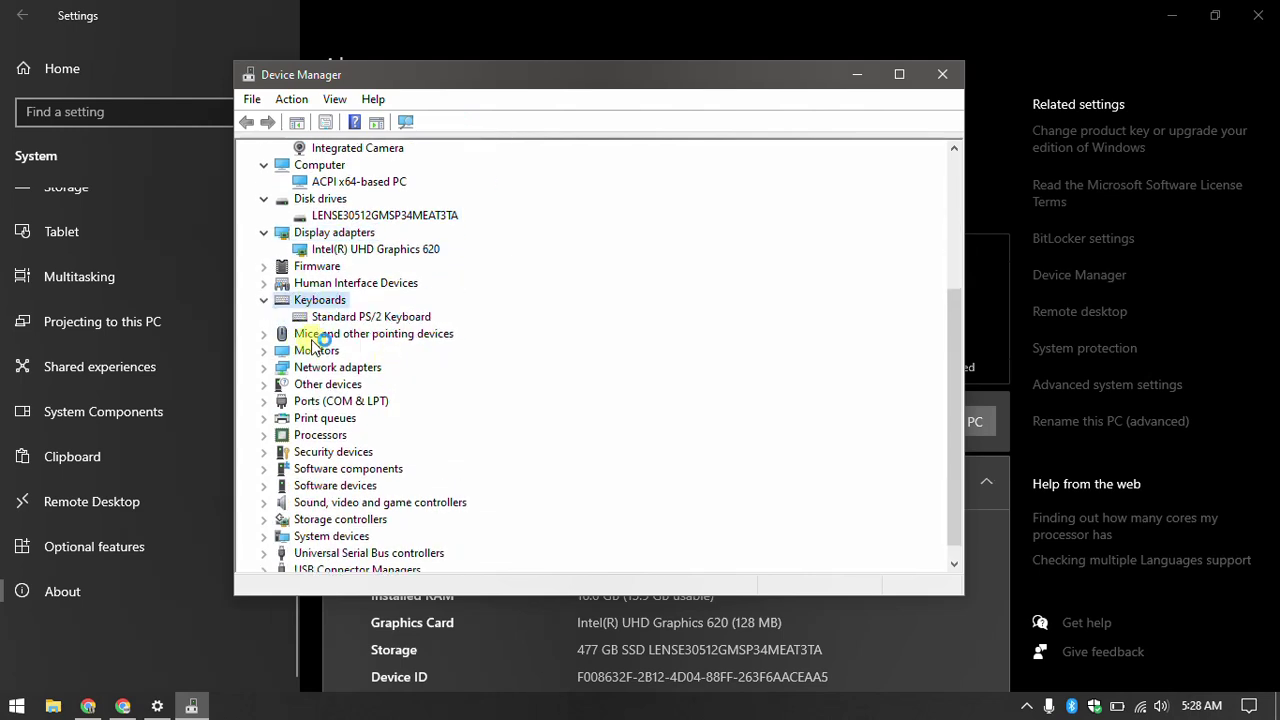
double_click(313, 338)
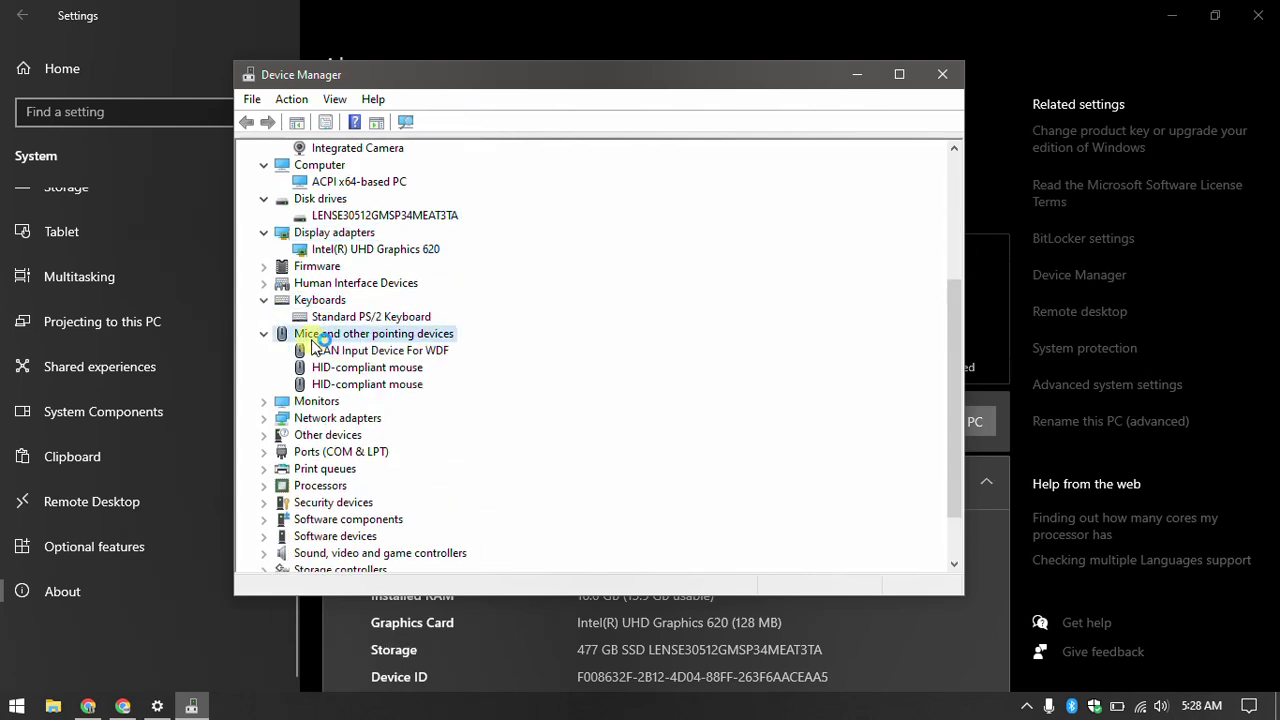
Expand Network adapters and Monitors, and examine the Bluetooth, Intel Dual Band Wireless and Intel Ethernet adapter entries
double_click(337, 418)
scroll(337, 330, "down", 1)
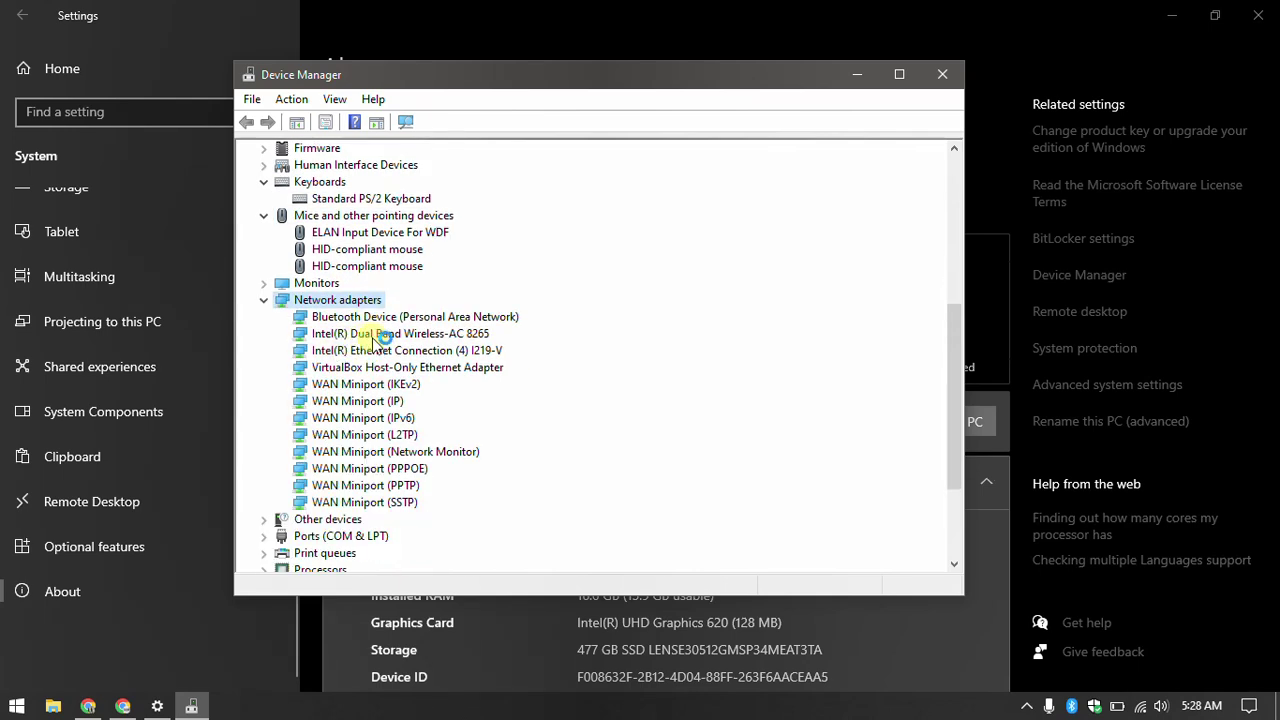
double_click(330, 283)
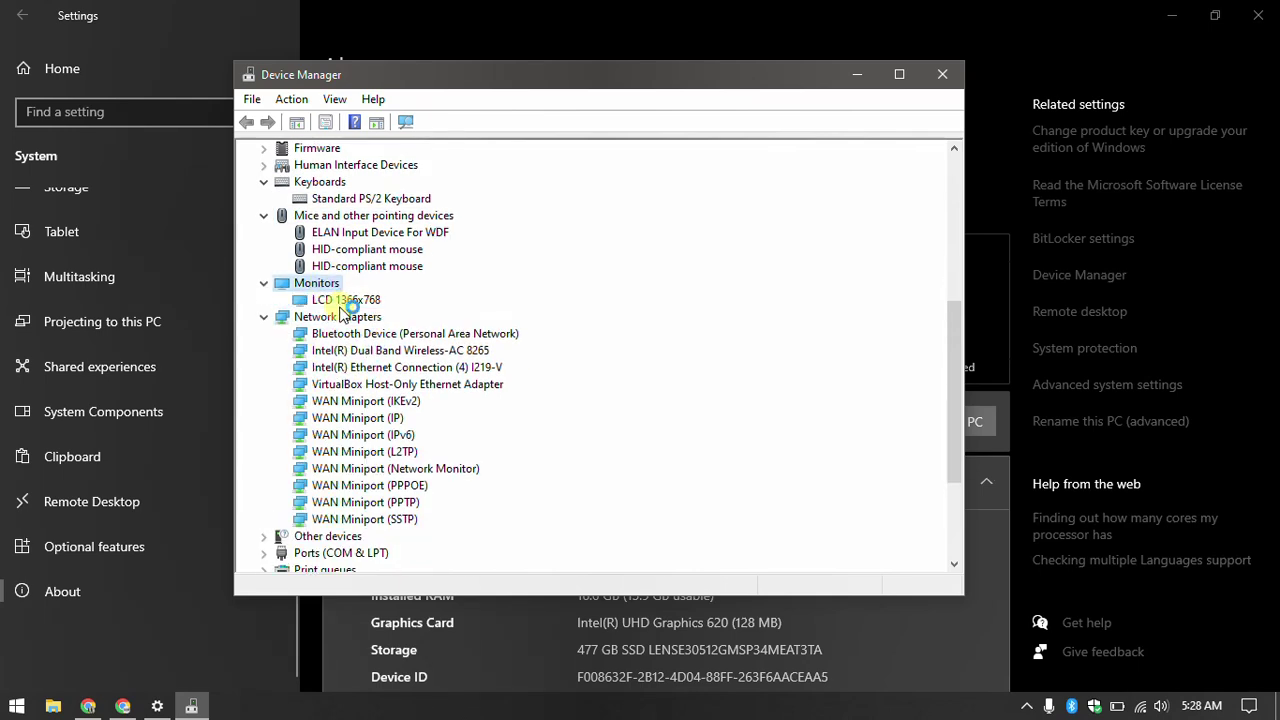
scroll(372, 405, "down", 1)
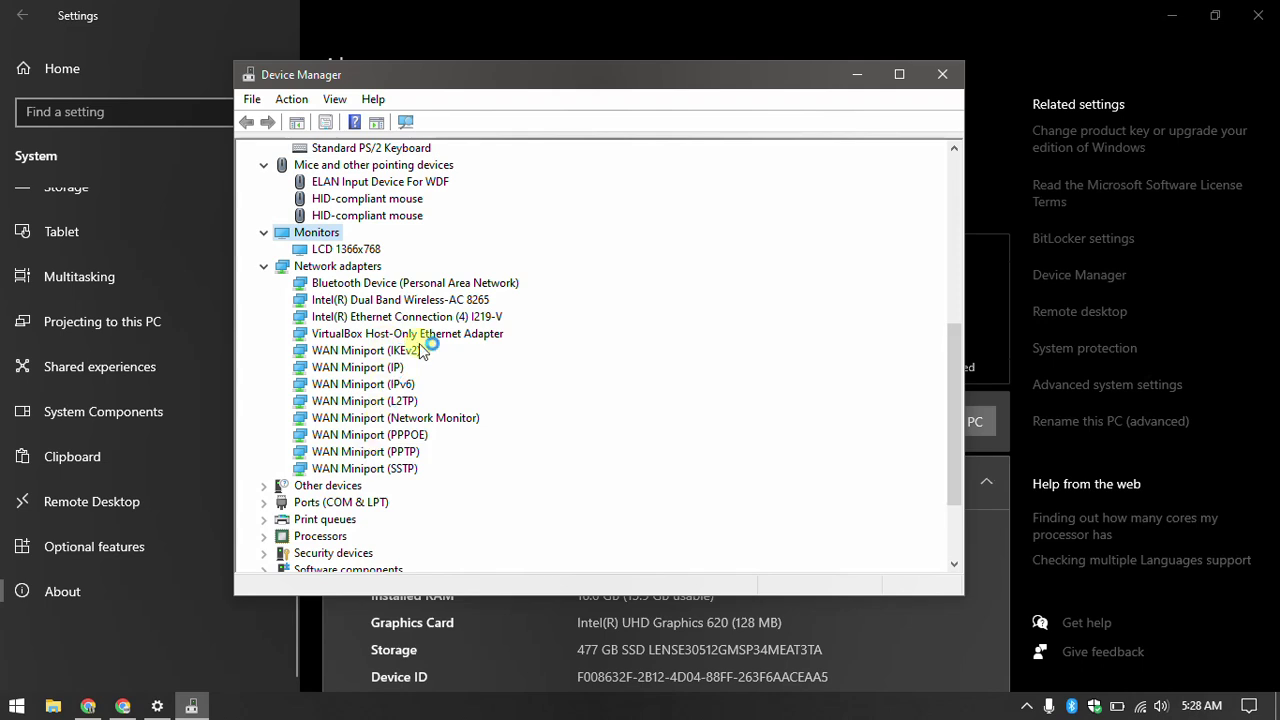
left_click(373, 284)
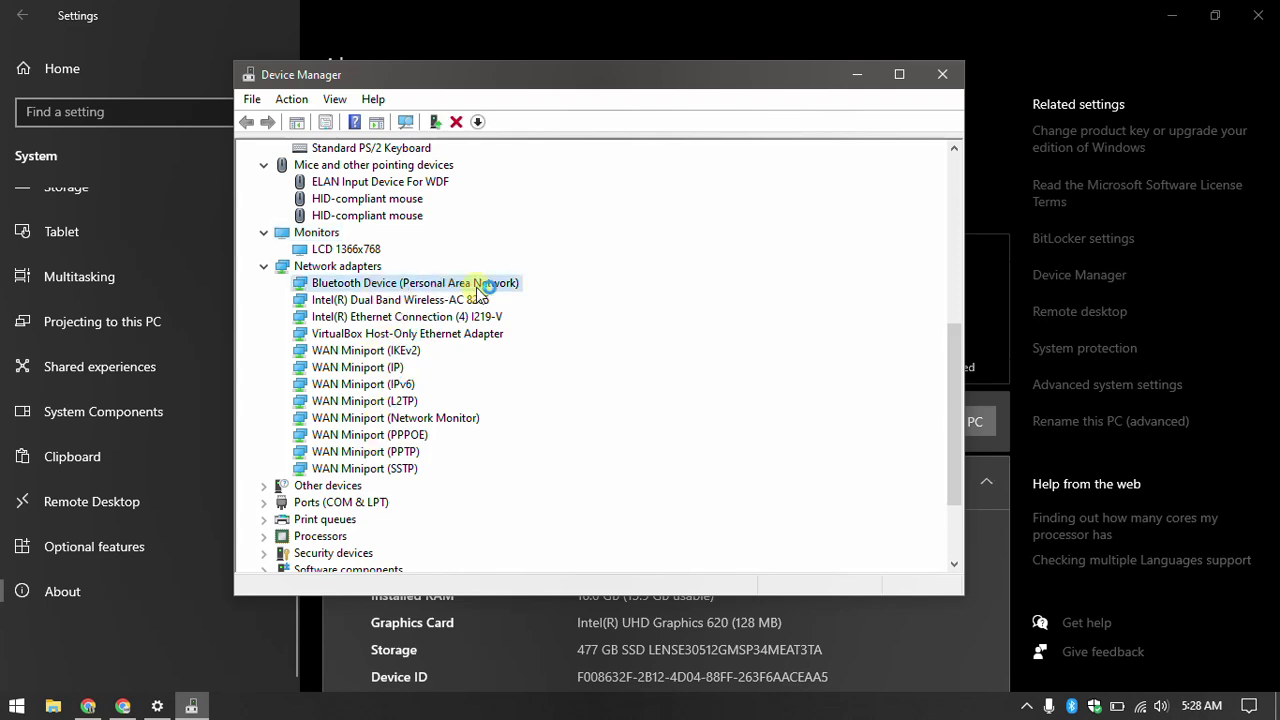
left_click(416, 300)
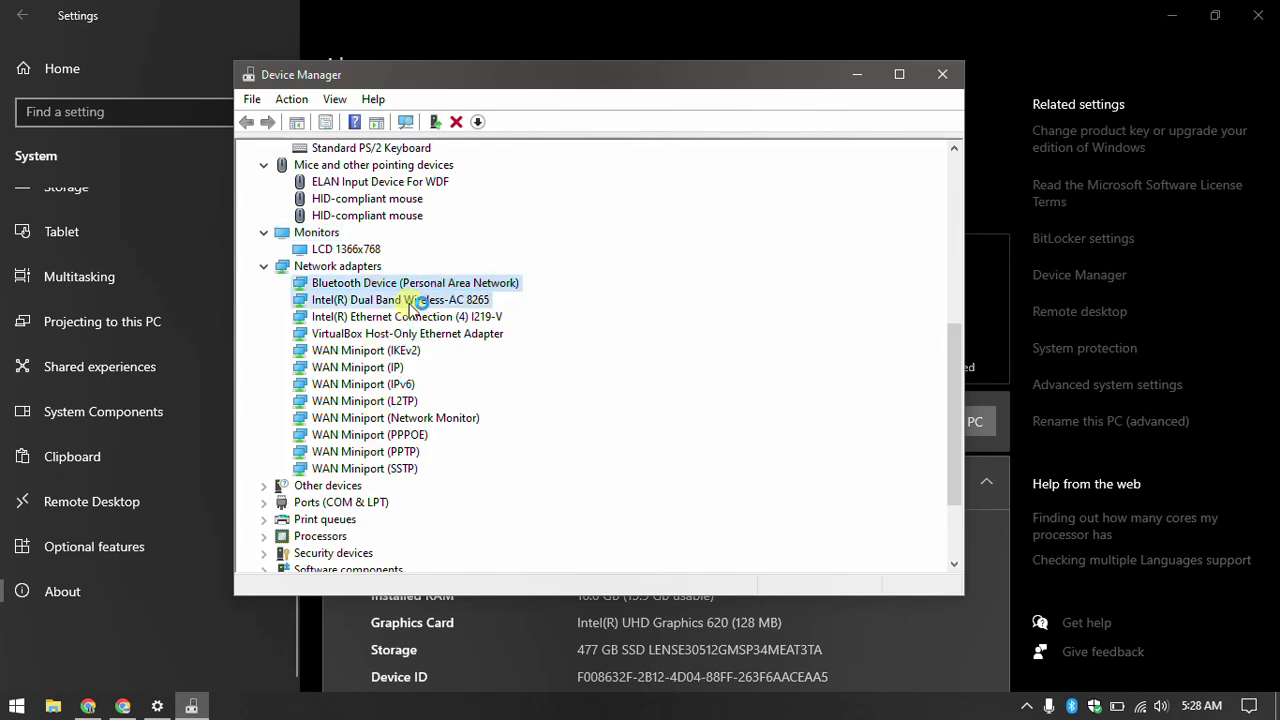
left_click(362, 316)
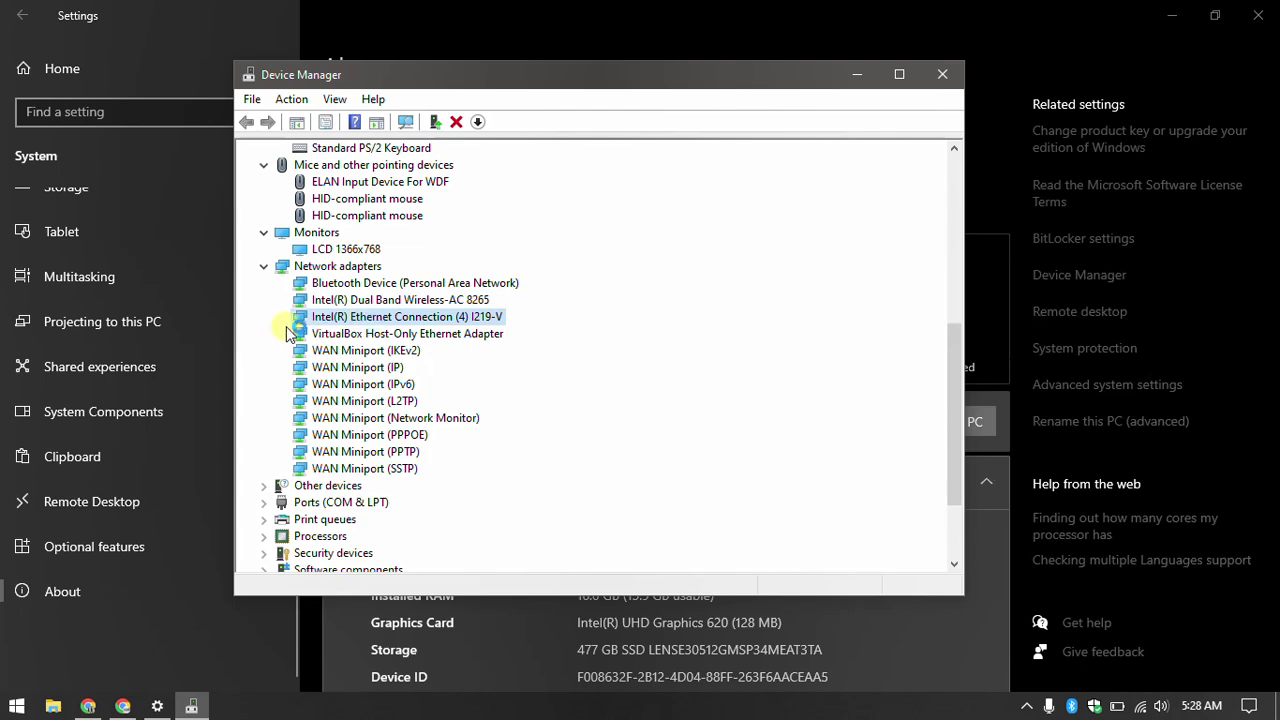
Expand Other devices and Processors, and select the first processor entry to examine it
scroll(292, 478, "down", 2)
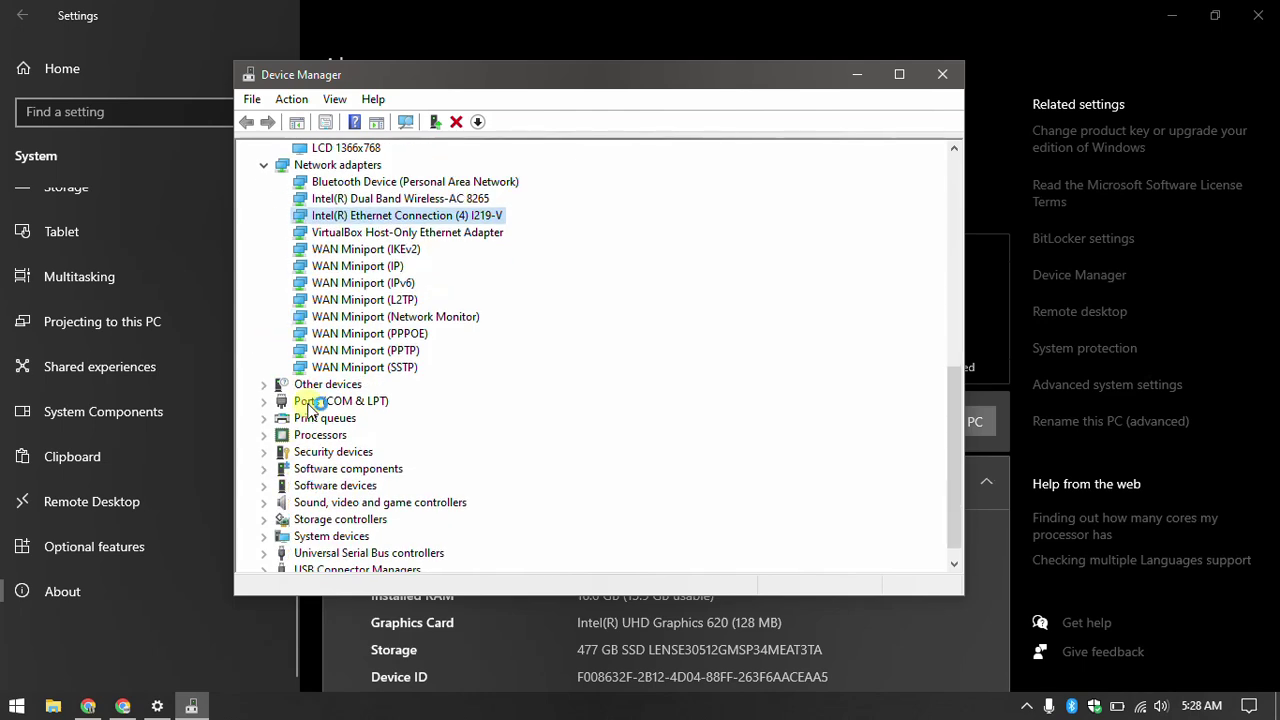
left_click(322, 385)
double_click(322, 385)
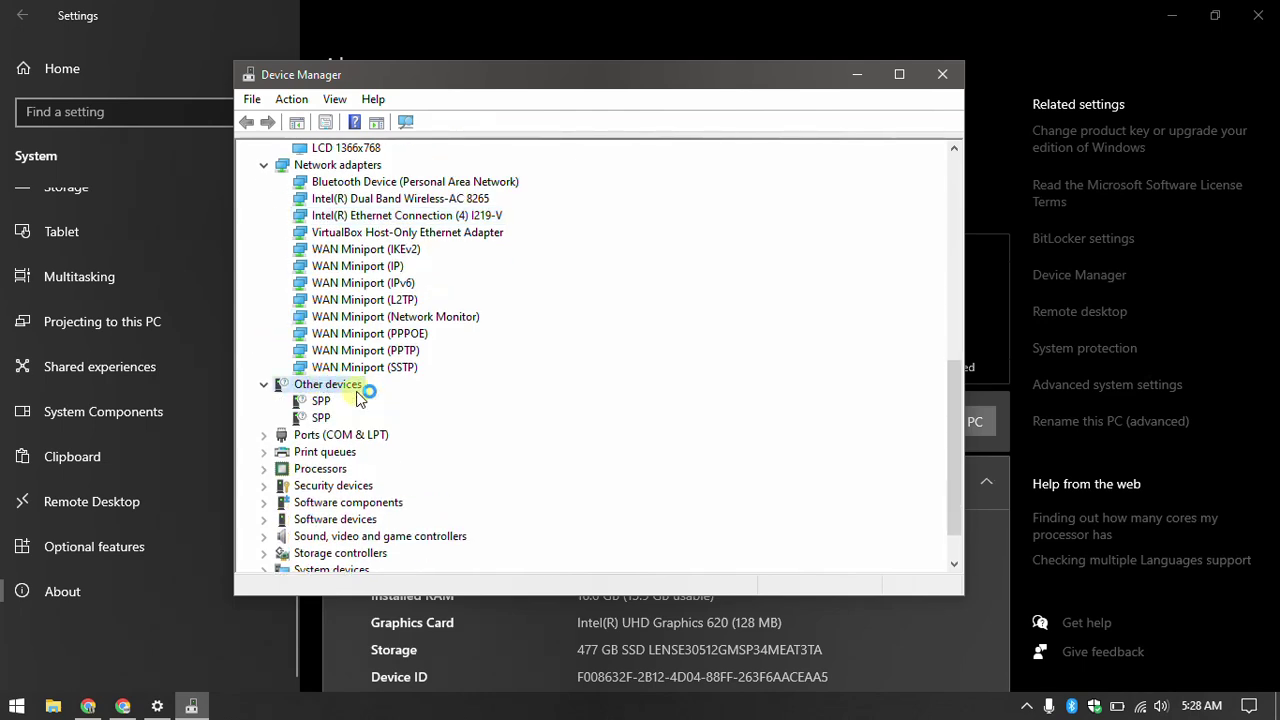
scroll(325, 395, "down", 1)
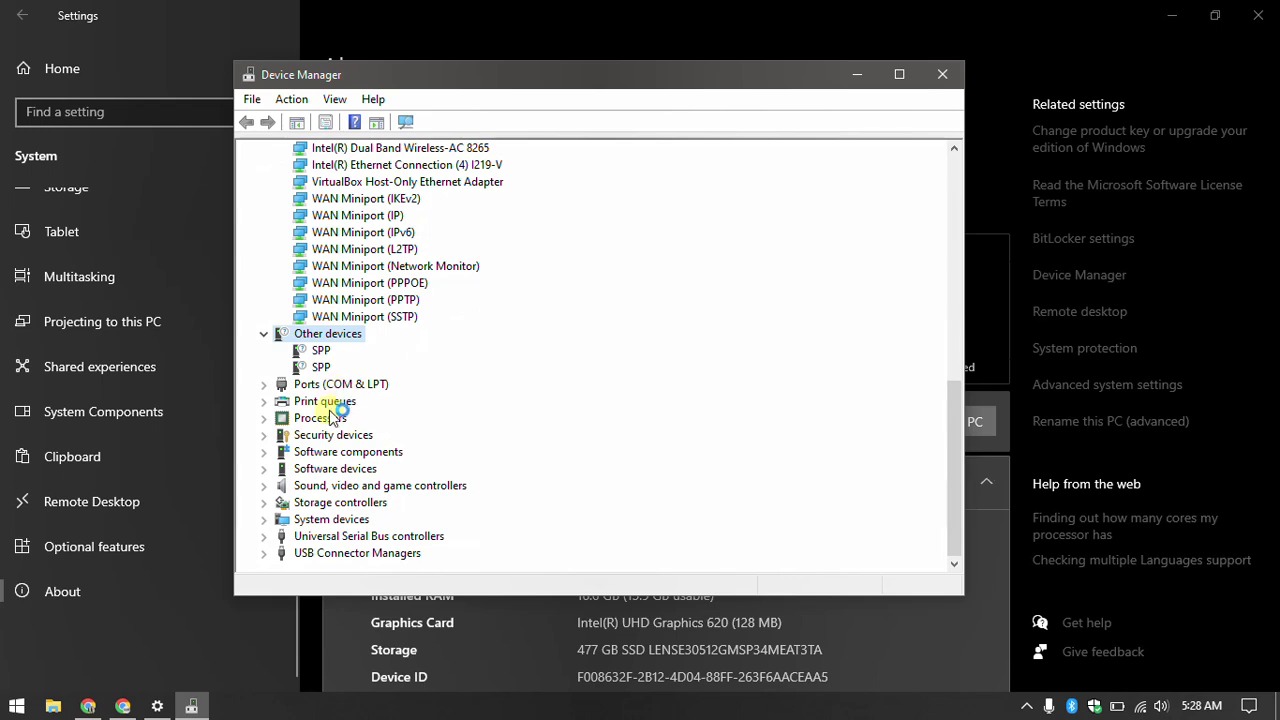
double_click(330, 417)
scroll(395, 390, "down", 2)
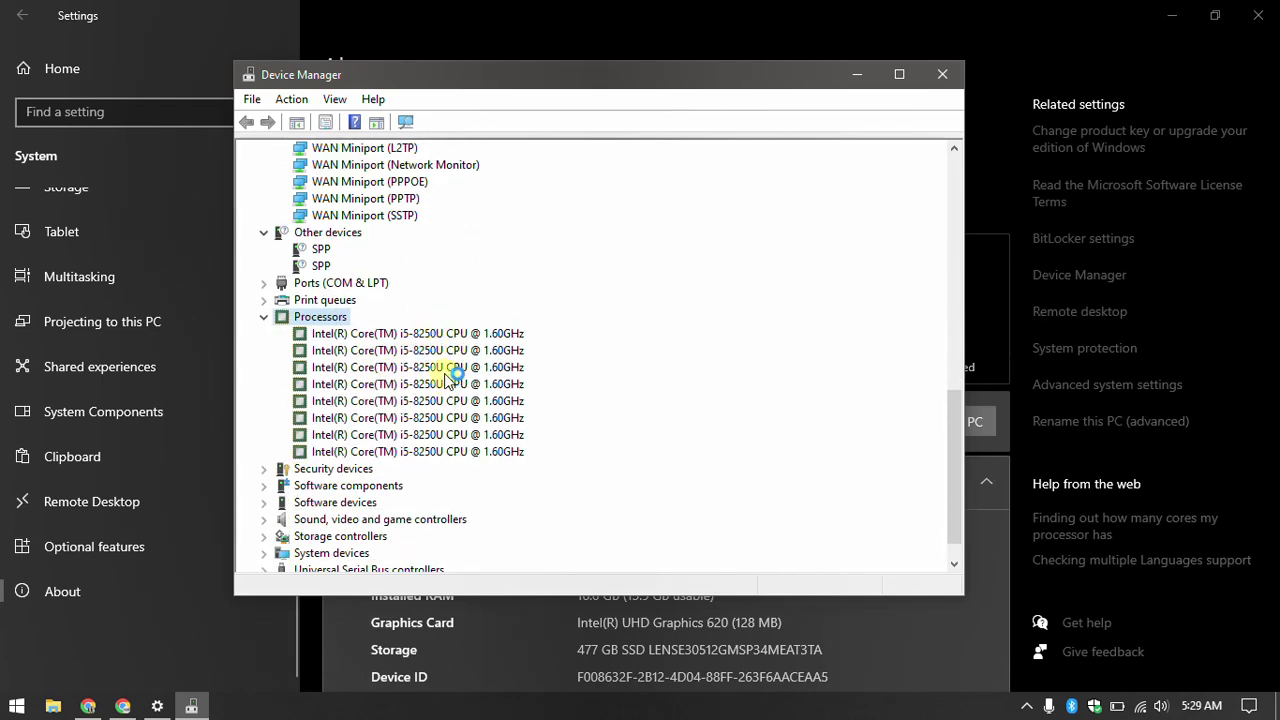
left_click(408, 335)
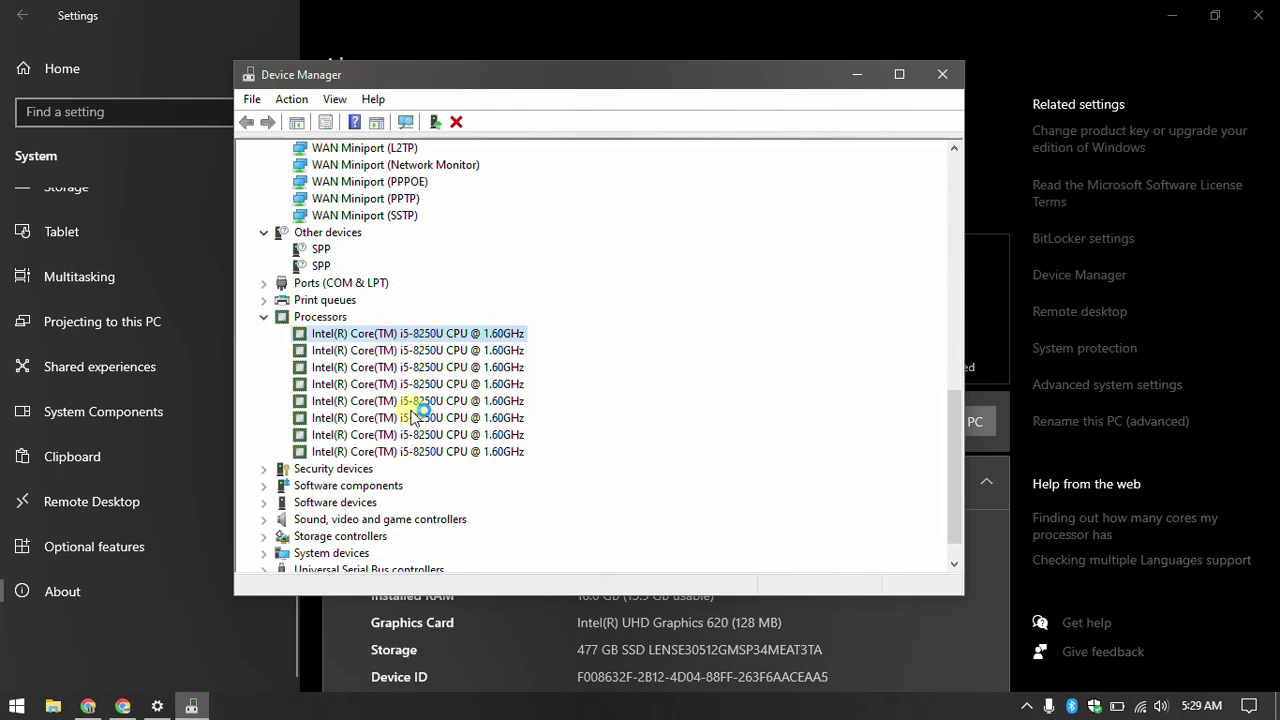
Expand the Print queues category and look over the remaining device categories in the list
left_click(266, 302)
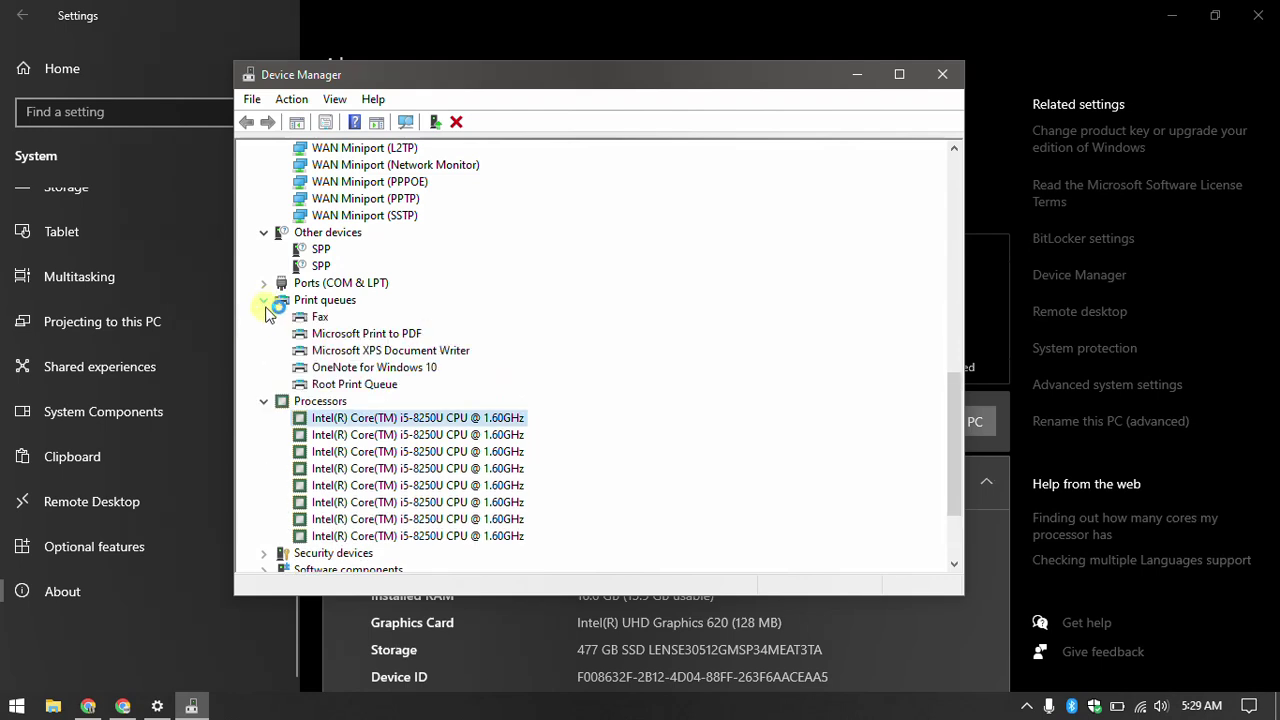
scroll(316, 392, "down", 3)
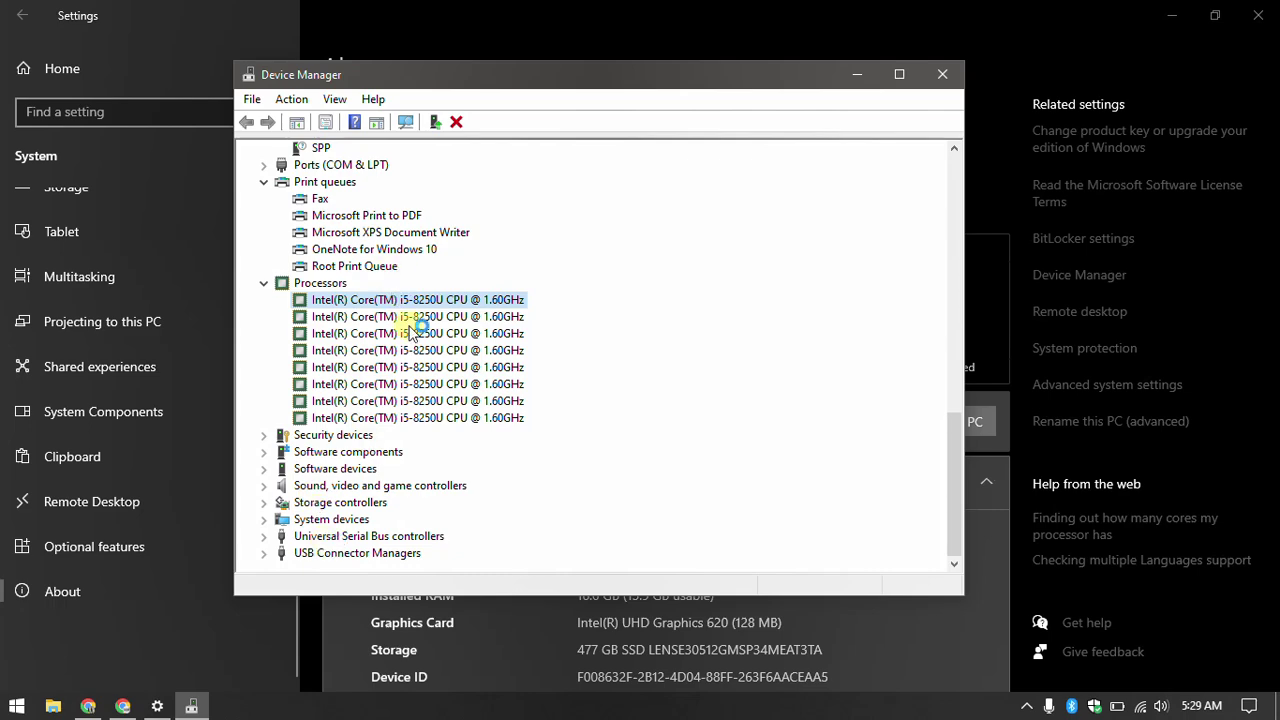
scroll(412, 325, "up", 3)
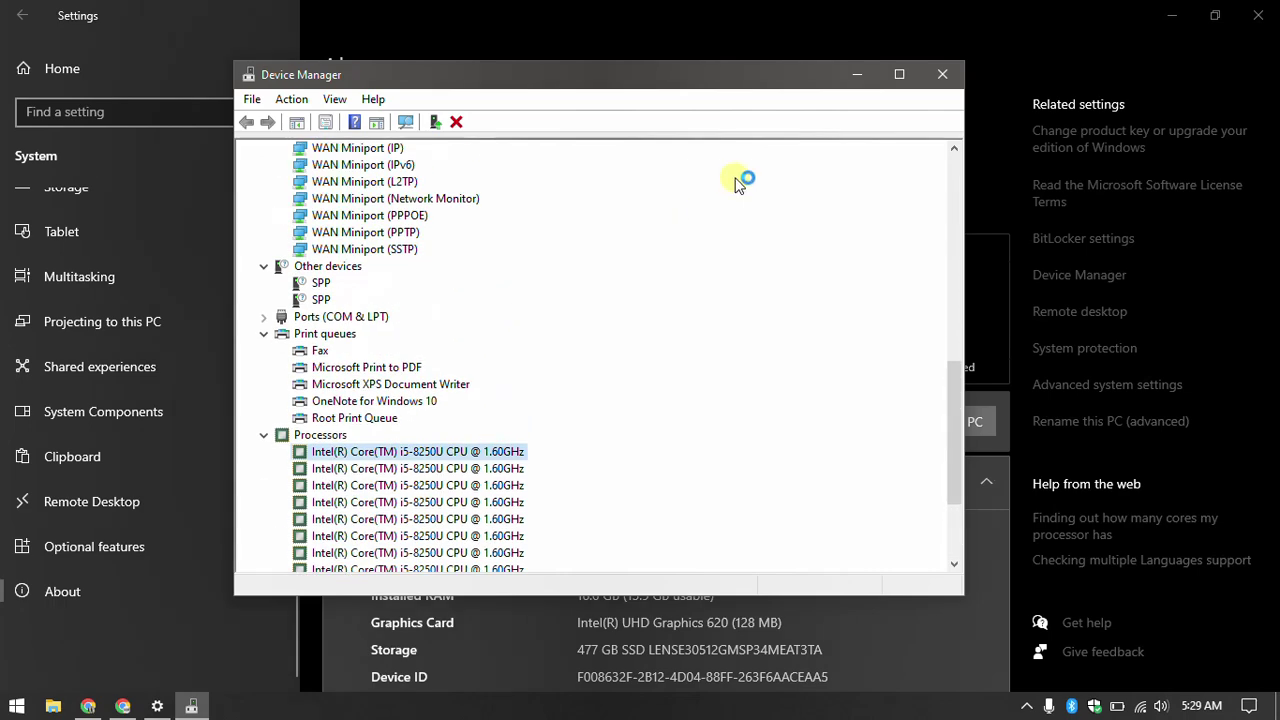
Minimize Device Manager and Settings, and refresh the desktop
left_click(857, 76)
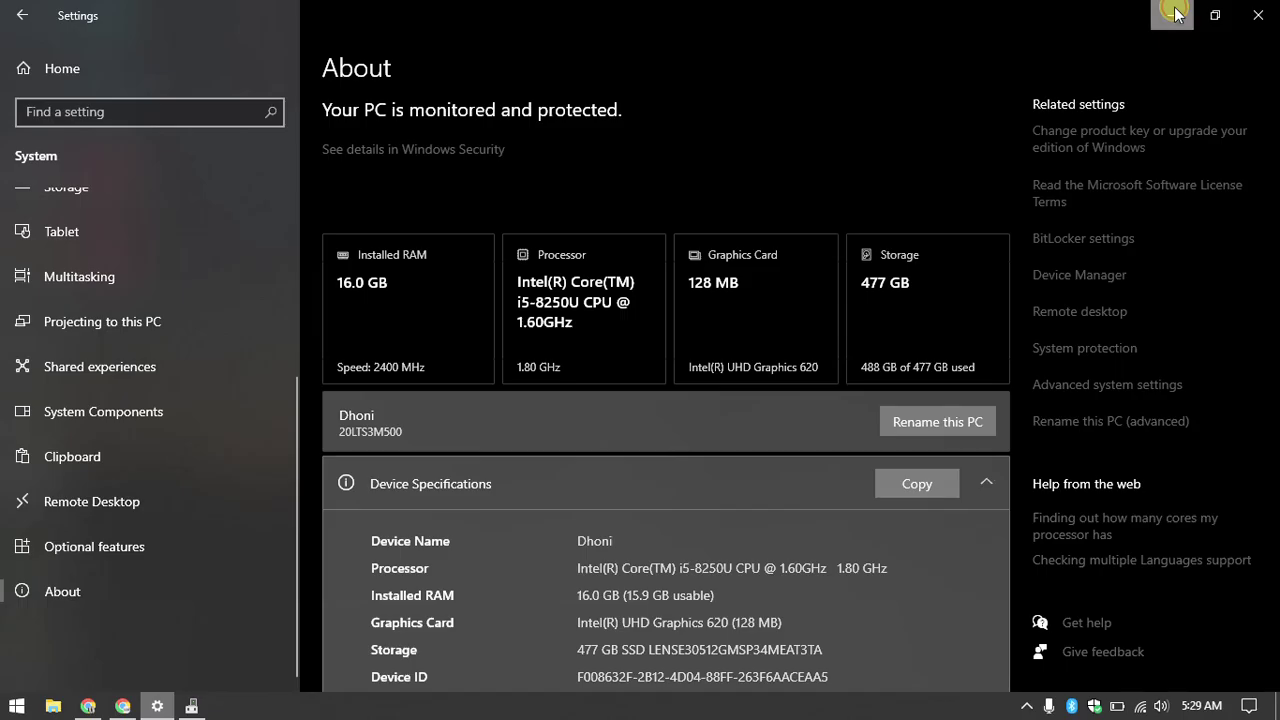
left_click(1173, 15)
right_click(724, 136)
left_click(771, 187)
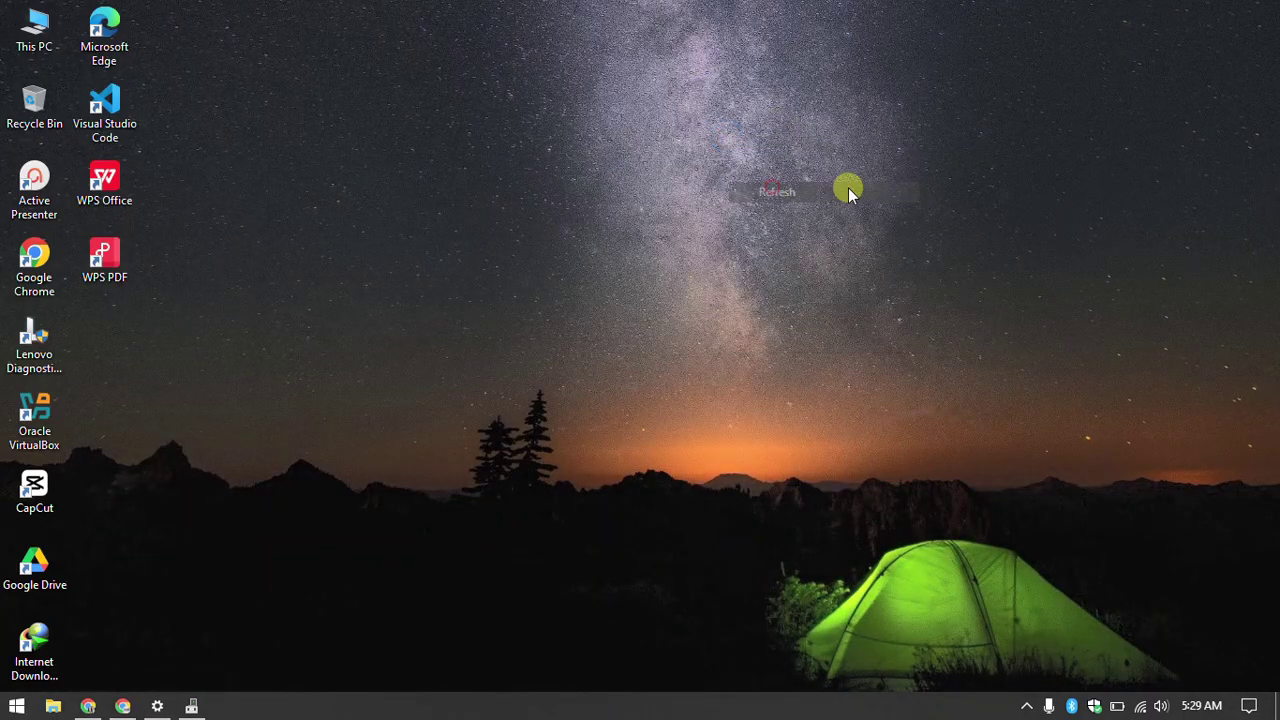